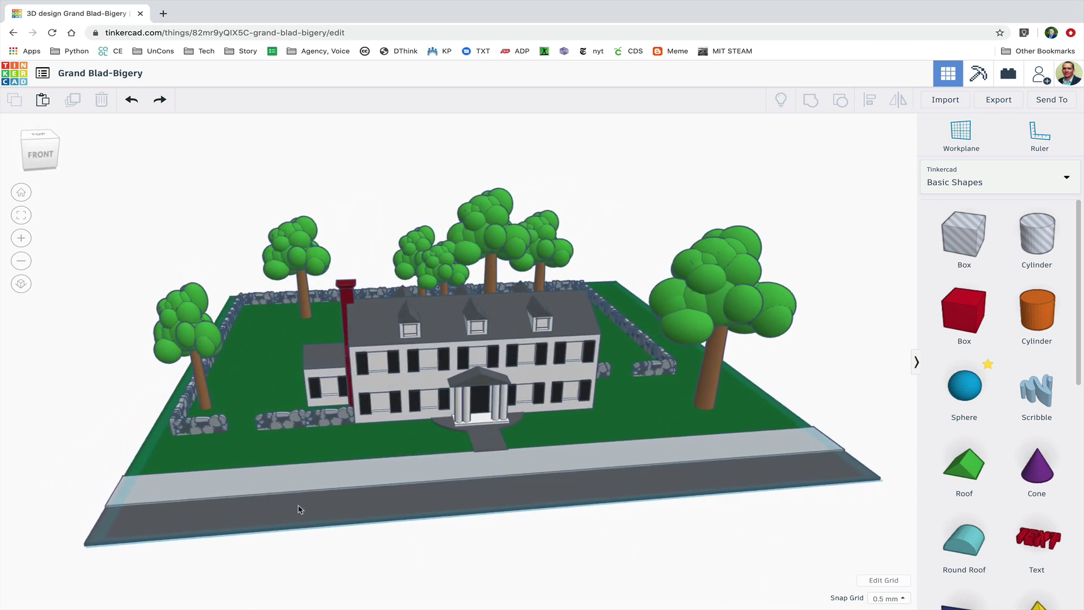
# Ungroup the complete house model into its separate shapes
pyautogui.scroll(5, 316, 501)
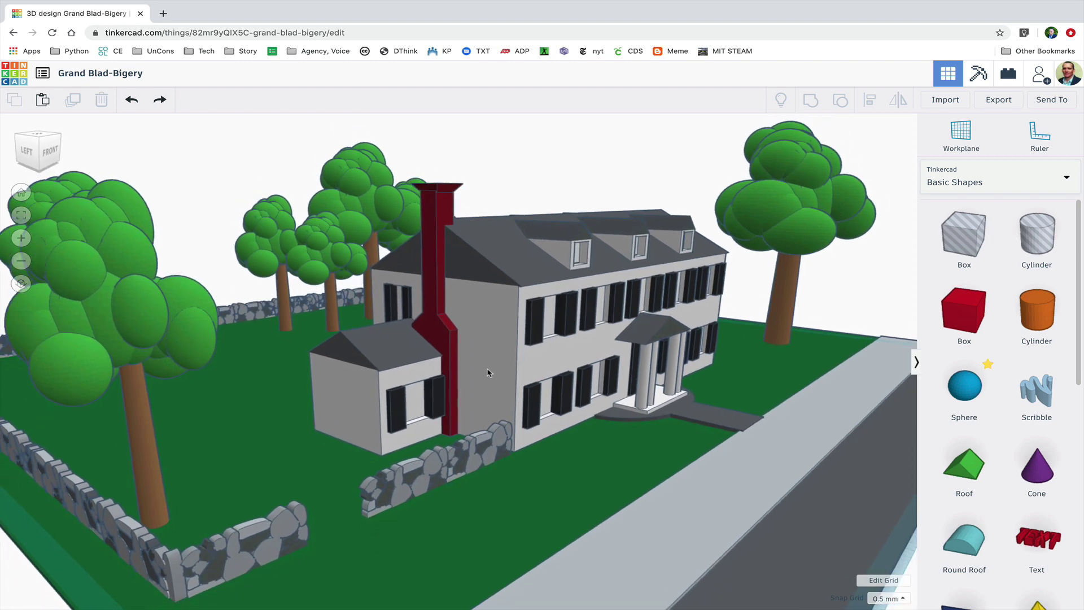
pyautogui.click(489, 373)
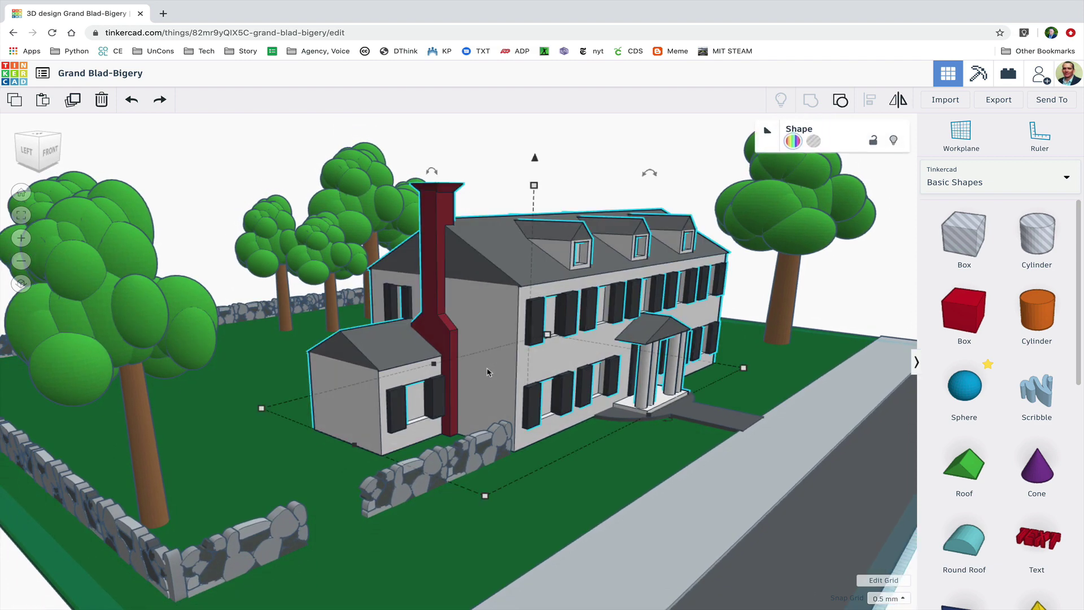
pyautogui.click(846, 106)
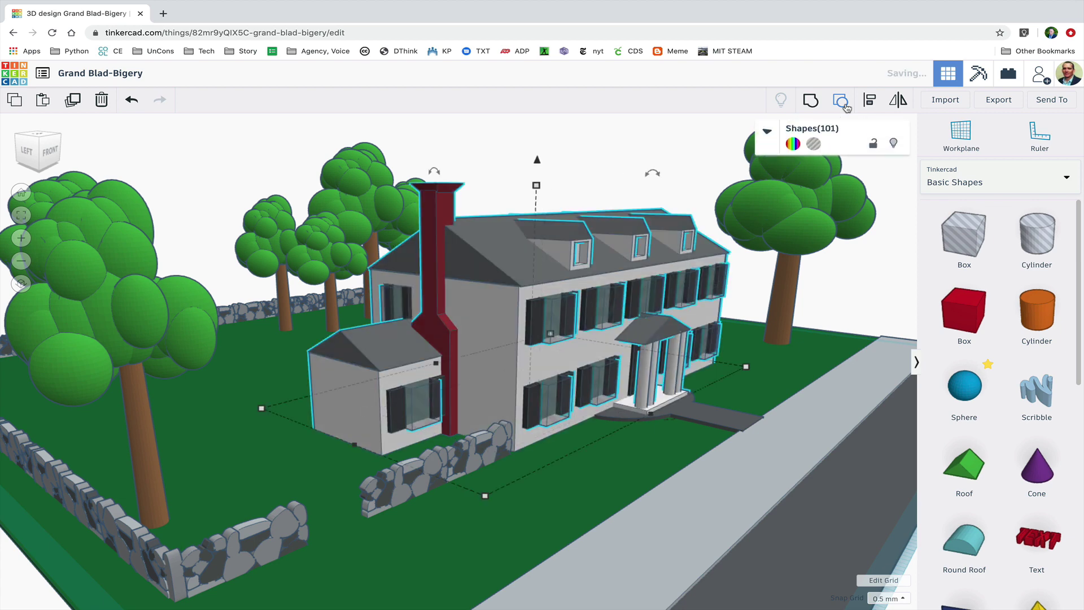
pyautogui.click(633, 156)
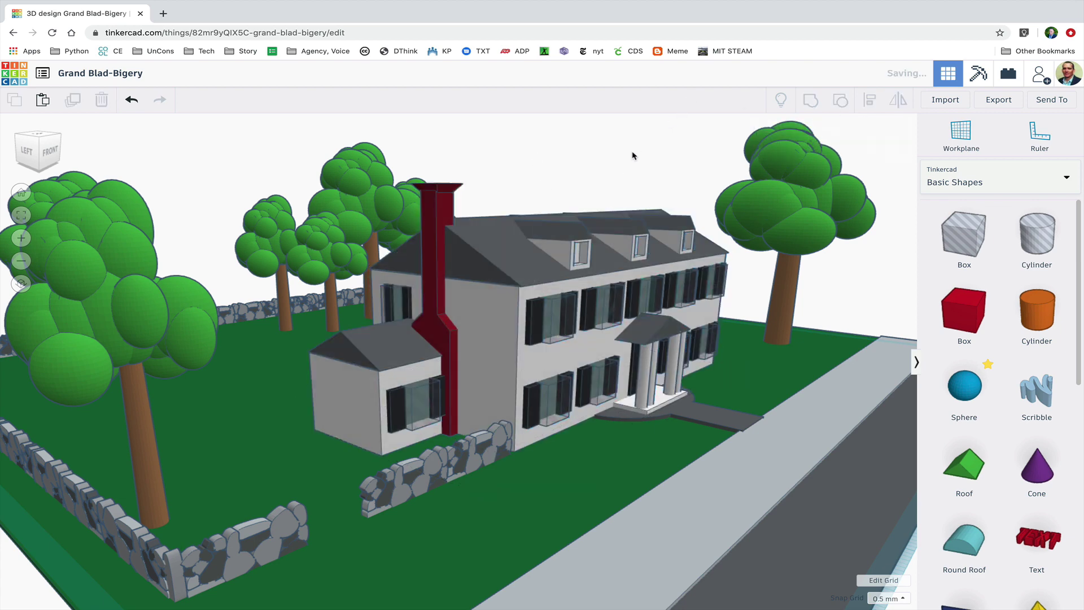
# Make the dark grey main house body transparent to show the shapes inside it
pyautogui.click(482, 266)
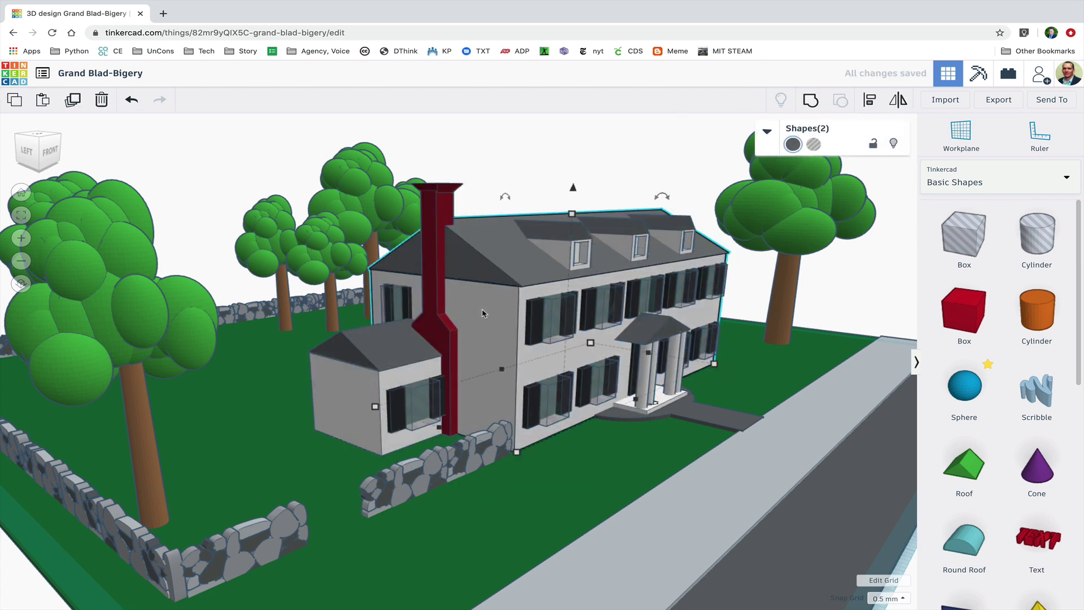
pyautogui.press('t')
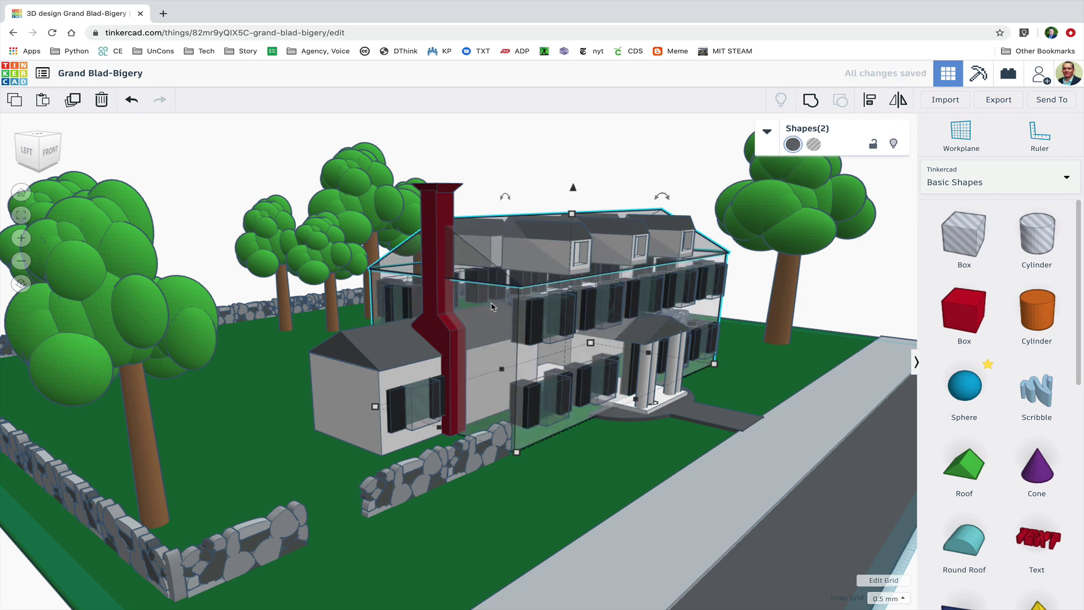
pyautogui.click(514, 156)
pyautogui.moveTo(514, 155); pyautogui.dragTo(467, 162, button='right')
pyautogui.scroll(6, 546, 164)
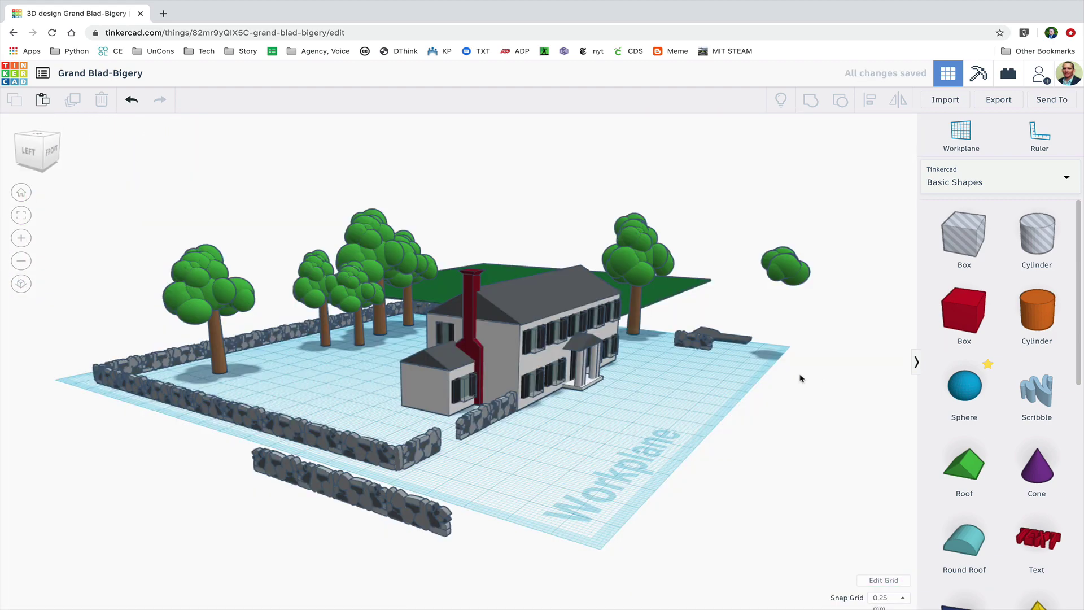
# Place a box and a roof shape on the workplane in front of the house
pyautogui.moveTo(771, 393); pyautogui.dragTo(745, 395, button='right')
pyautogui.moveTo(967, 320); pyautogui.dragTo(579, 416)
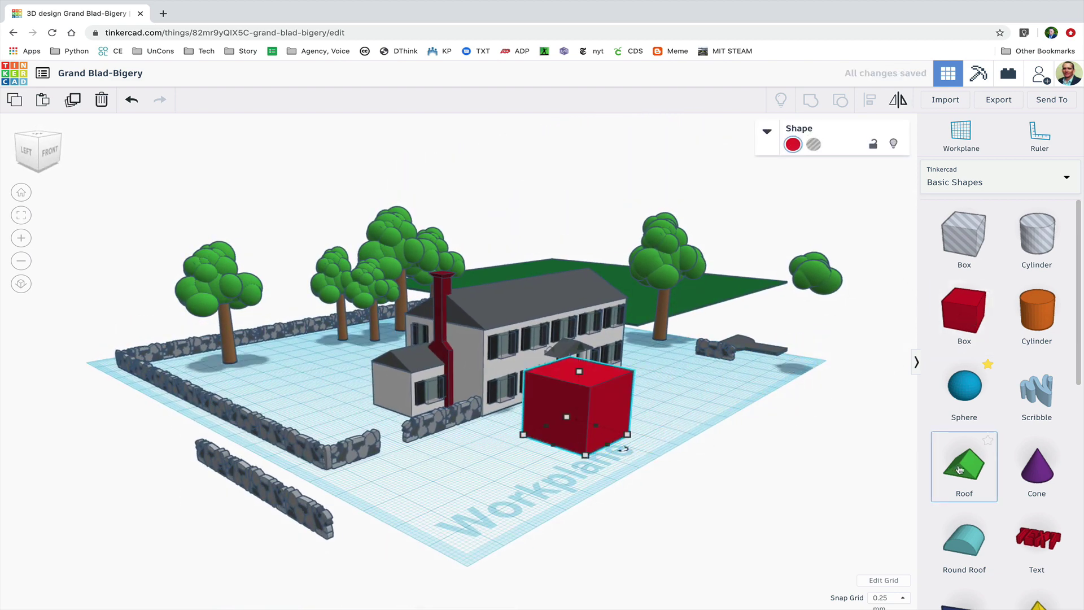
pyautogui.moveTo(959, 470); pyautogui.dragTo(610, 439)
# Raise the green roof shape to 20 mm above the workplane to match the top of the red box
pyautogui.click(587, 402)
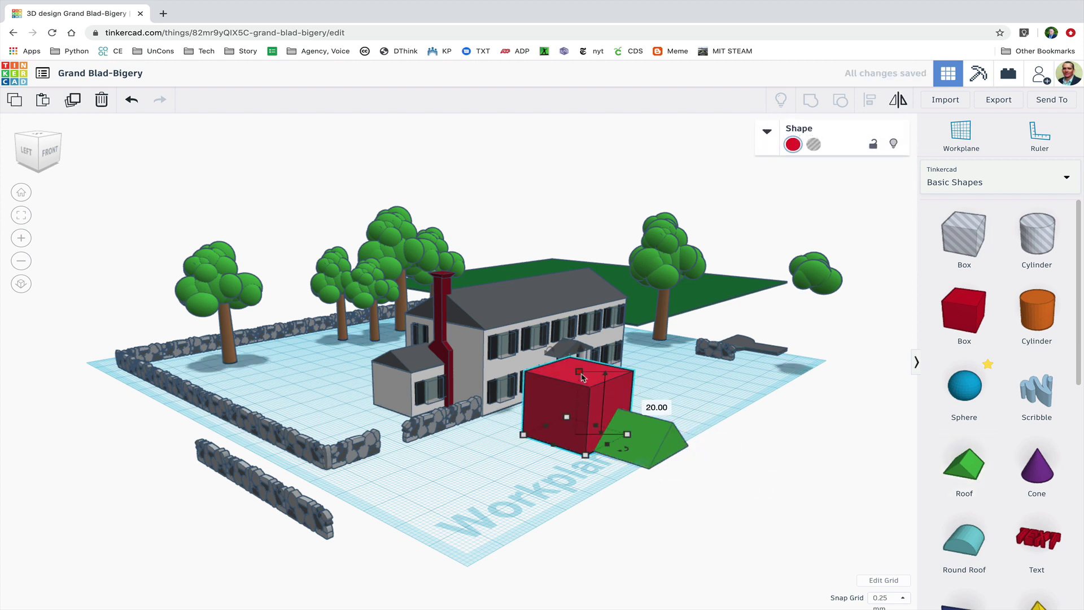
pyautogui.click(654, 446)
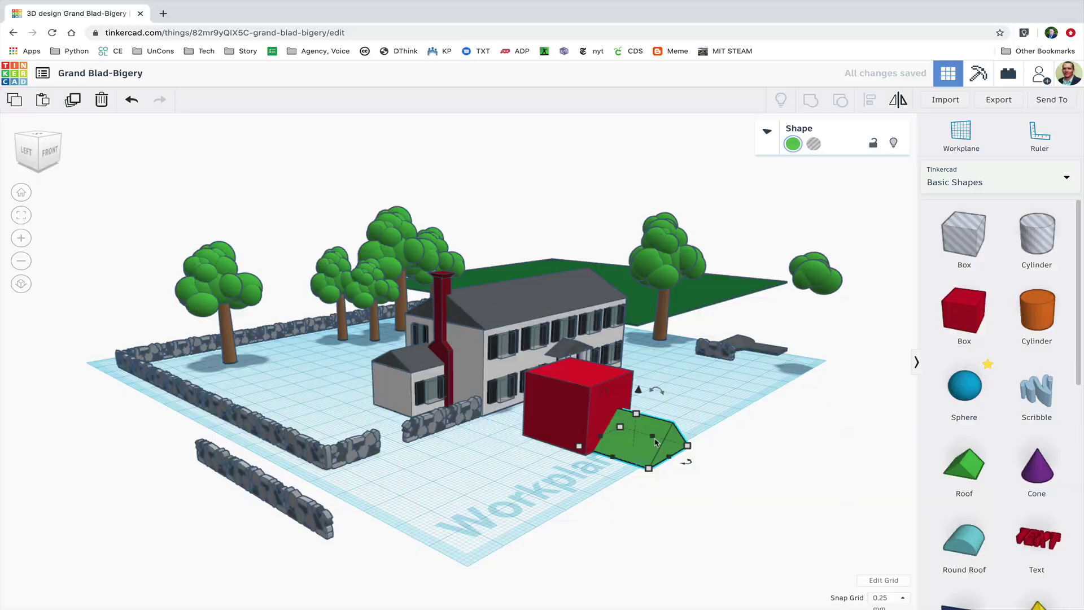
pyautogui.moveTo(638, 390); pyautogui.dragTo(641, 350)
pyautogui.click(639, 446)
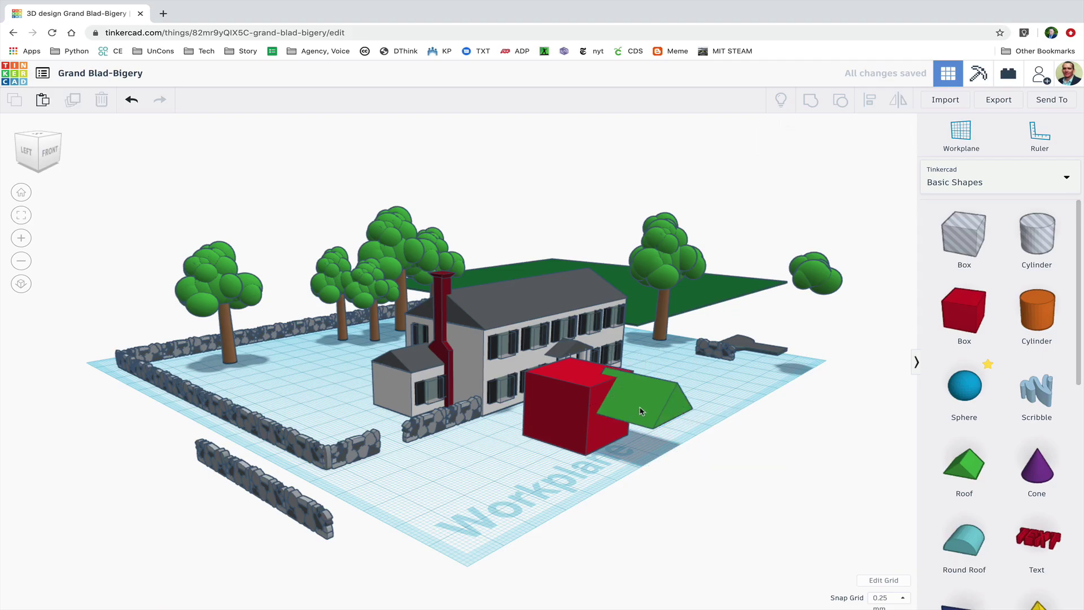
pyautogui.click(645, 411)
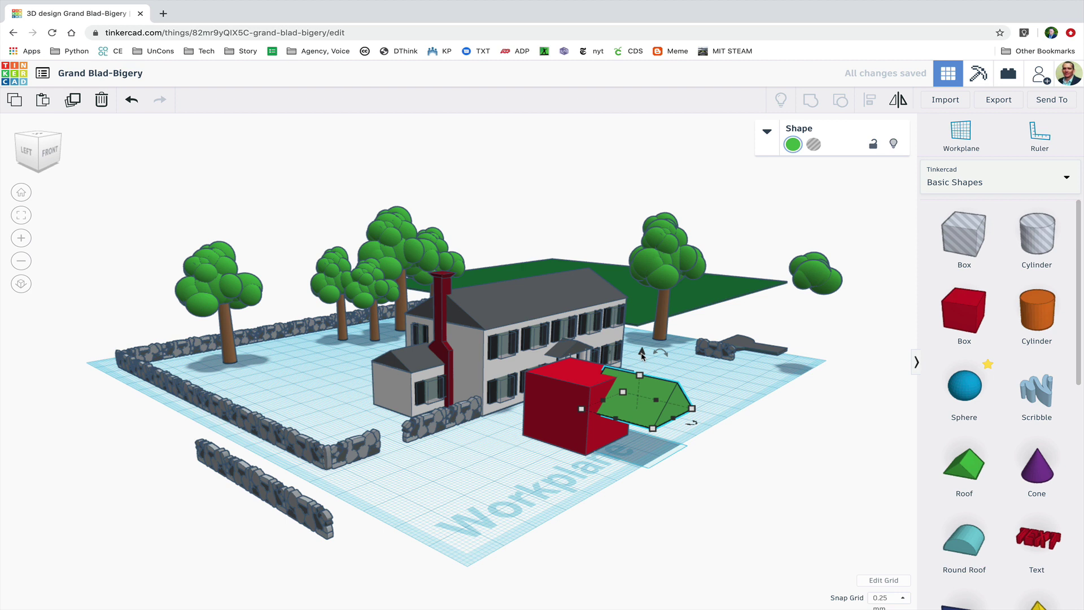
pyautogui.moveTo(642, 353); pyautogui.dragTo(647, 325)
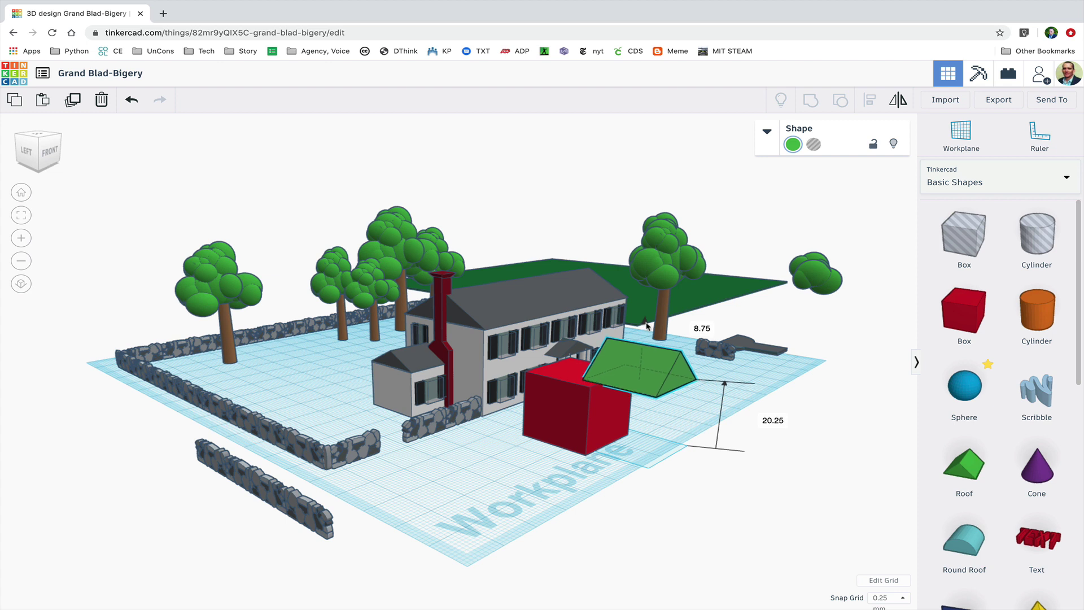
pyautogui.moveTo(646, 326); pyautogui.dragTo(647, 326)
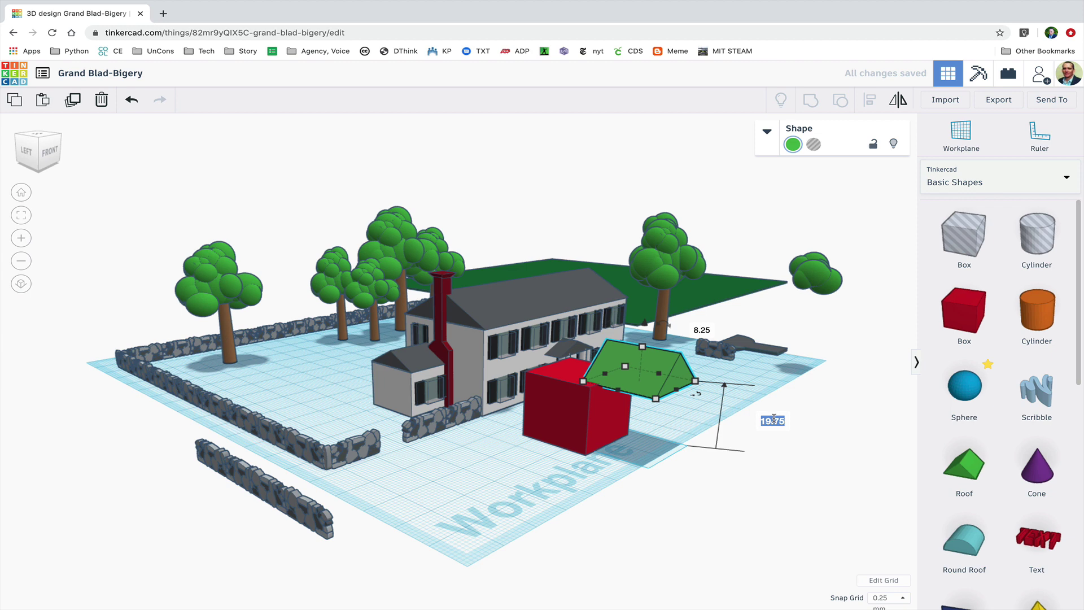
pyautogui.press('Return')
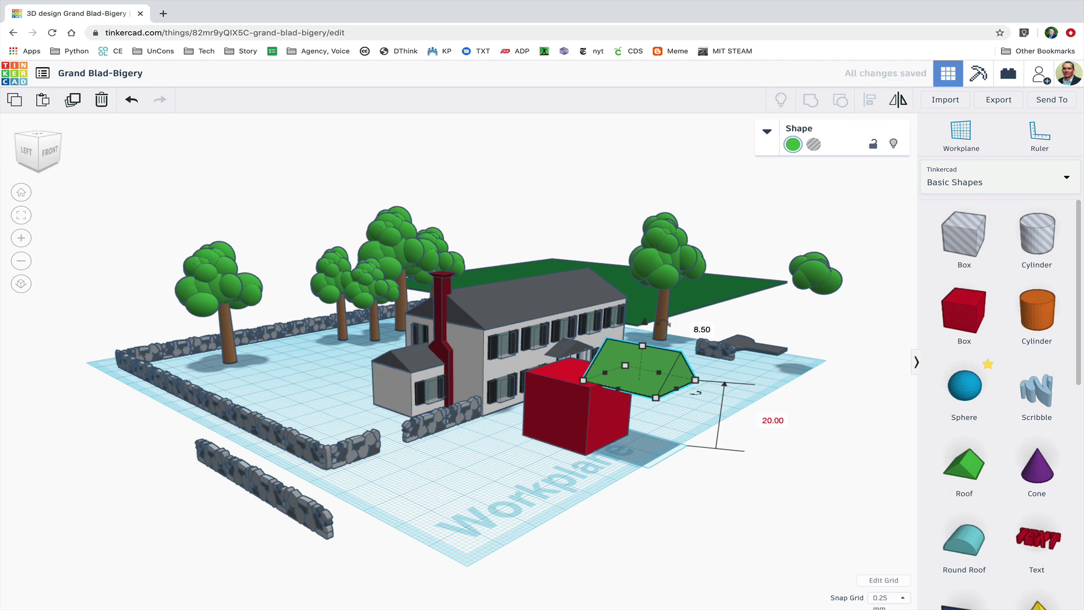
# Align the green roof centrally over the red box
pyautogui.moveTo(645, 476); pyautogui.dragTo(738, 551, button='right')
pyautogui.click(777, 564)
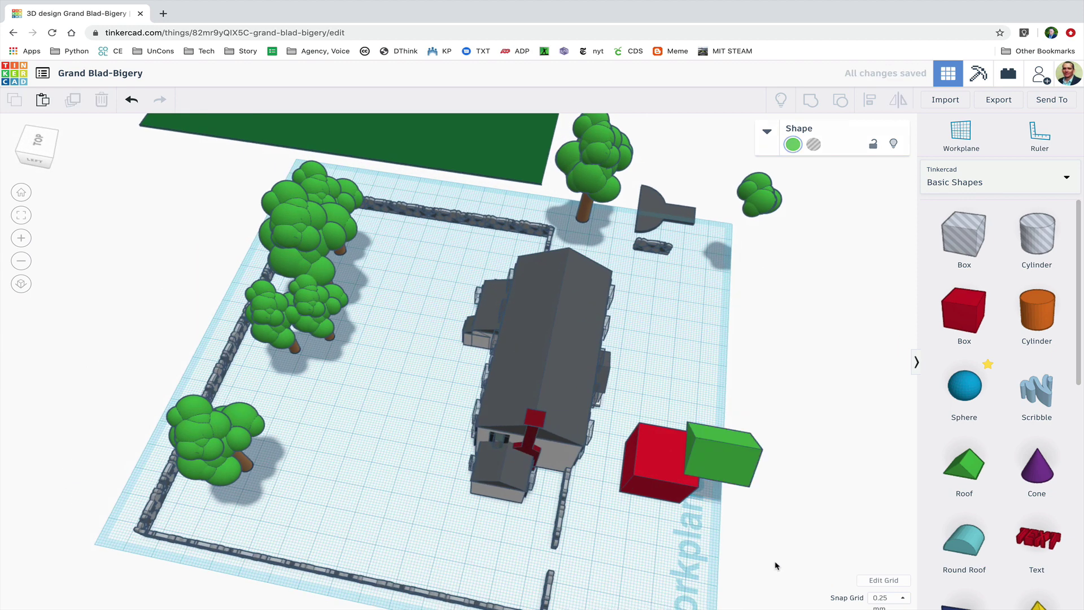
pyautogui.moveTo(738, 544); pyautogui.dragTo(698, 440)
pyautogui.moveTo(683, 375); pyautogui.dragTo(682, 380)
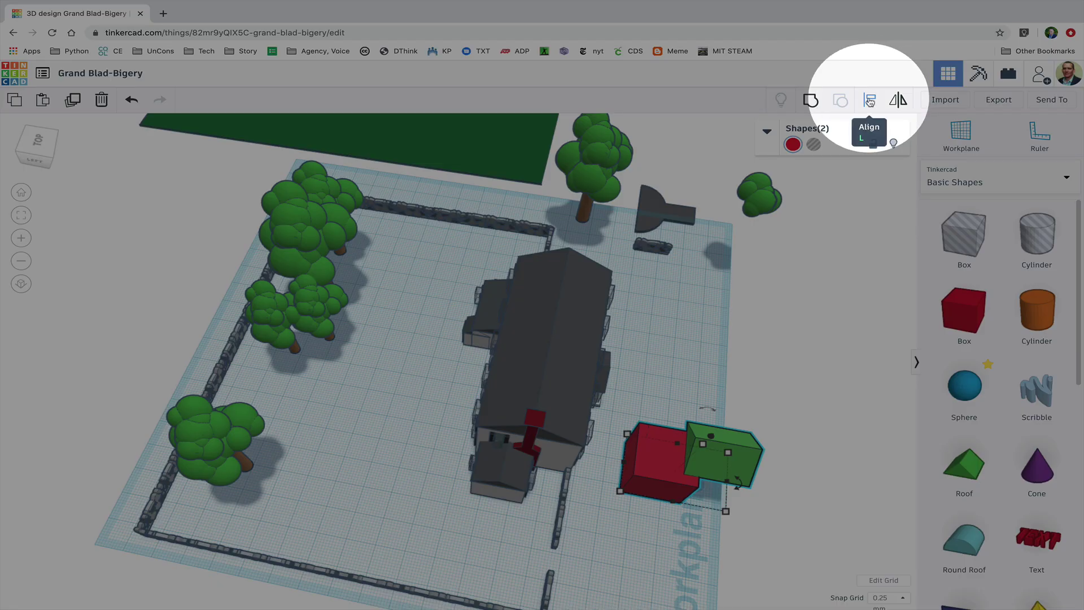
pyautogui.click(870, 102)
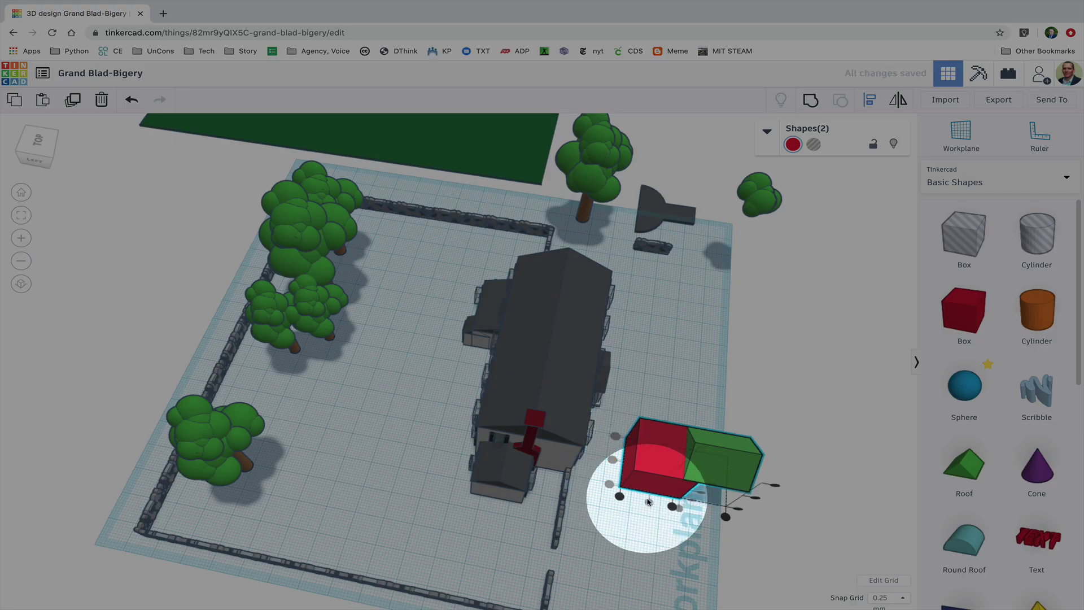
pyautogui.click(671, 510)
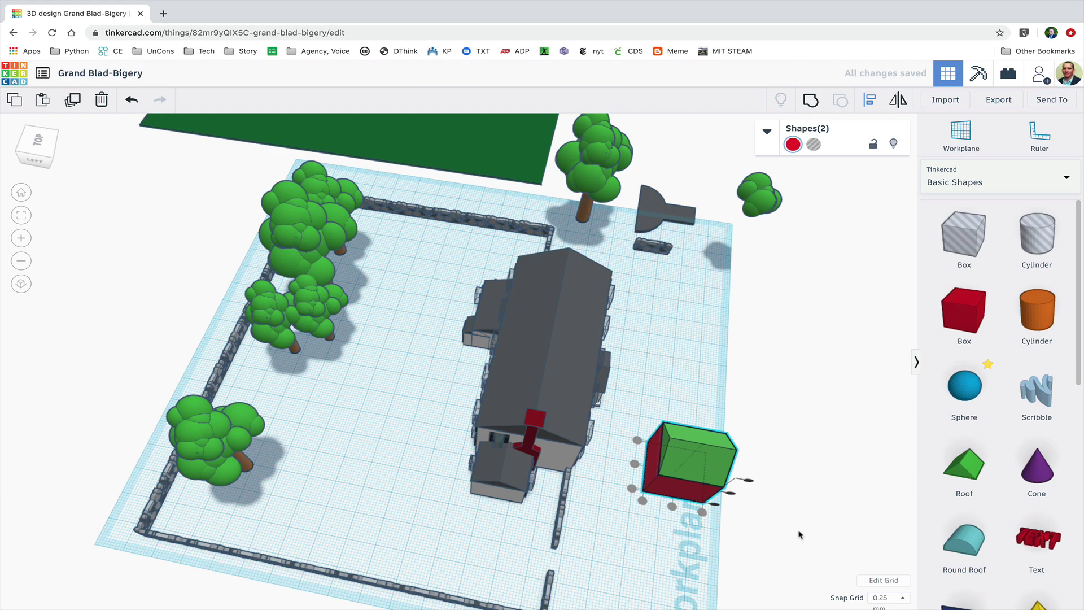
pyautogui.click(800, 532)
# Scale the box and roof down together proportionally to about 6.83 mm wide
pyautogui.moveTo(799, 532); pyautogui.dragTo(734, 473, button='right')
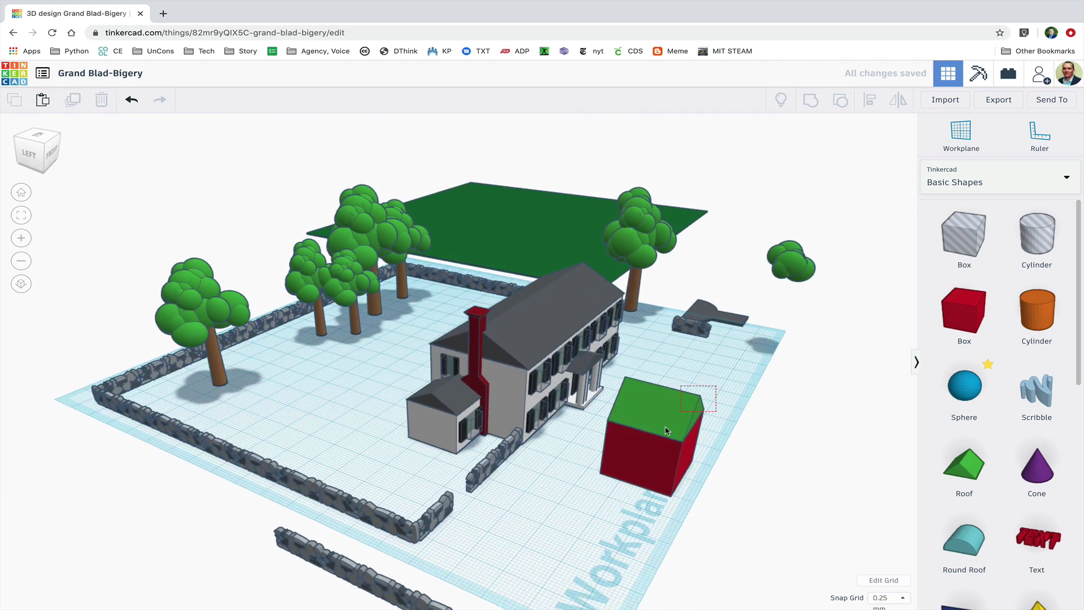
pyautogui.click(660, 459)
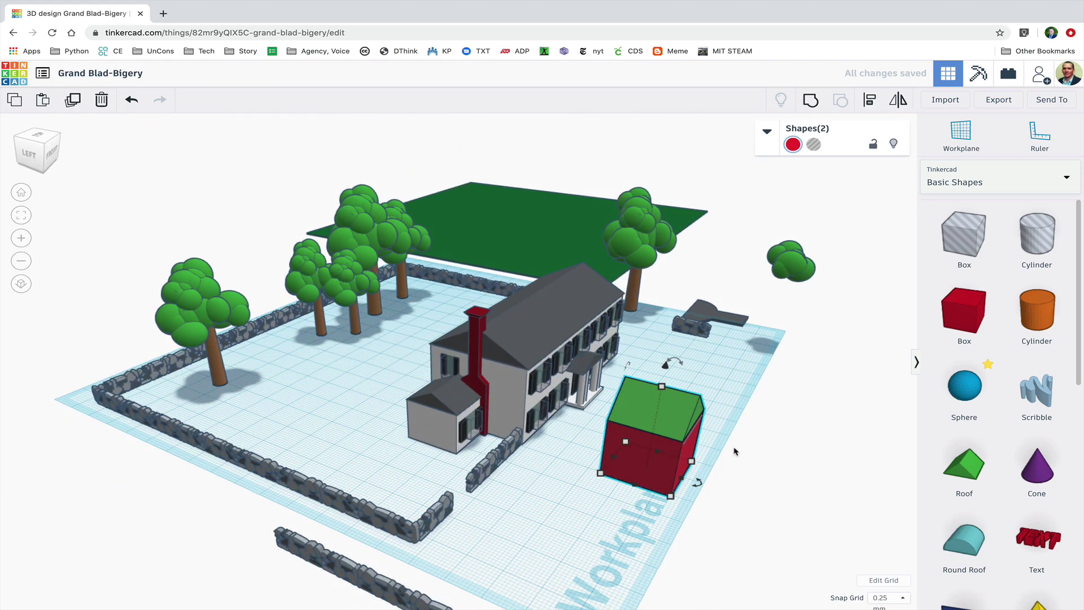
pyautogui.keyDown('shift'); pyautogui.moveTo(662, 389); pyautogui.dragTo(656, 440); pyautogui.keyUp('shift')
pyautogui.moveTo(710, 416); pyautogui.dragTo(713, 389, button='right')
pyautogui.click(21, 214)
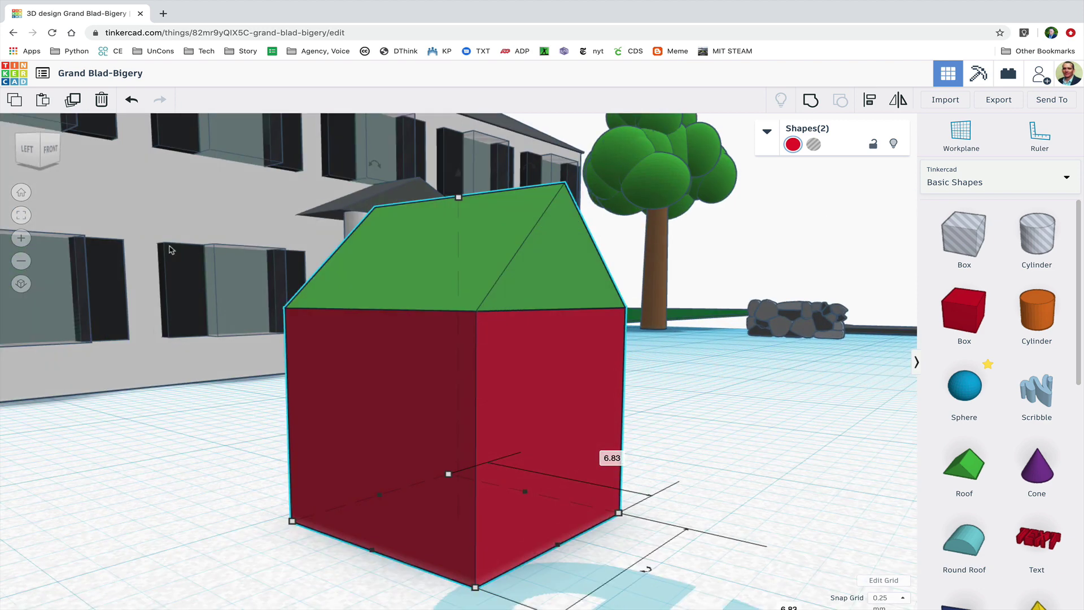
# Recolour the roof shape dark grey and the box white
pyautogui.moveTo(615, 361); pyautogui.dragTo(610, 389, button='right')
pyautogui.click(531, 293)
pyautogui.click(793, 145)
pyautogui.click(1036, 236)
pyautogui.click(531, 390)
pyautogui.click(793, 145)
pyautogui.click(1035, 189)
pyautogui.click(593, 385)
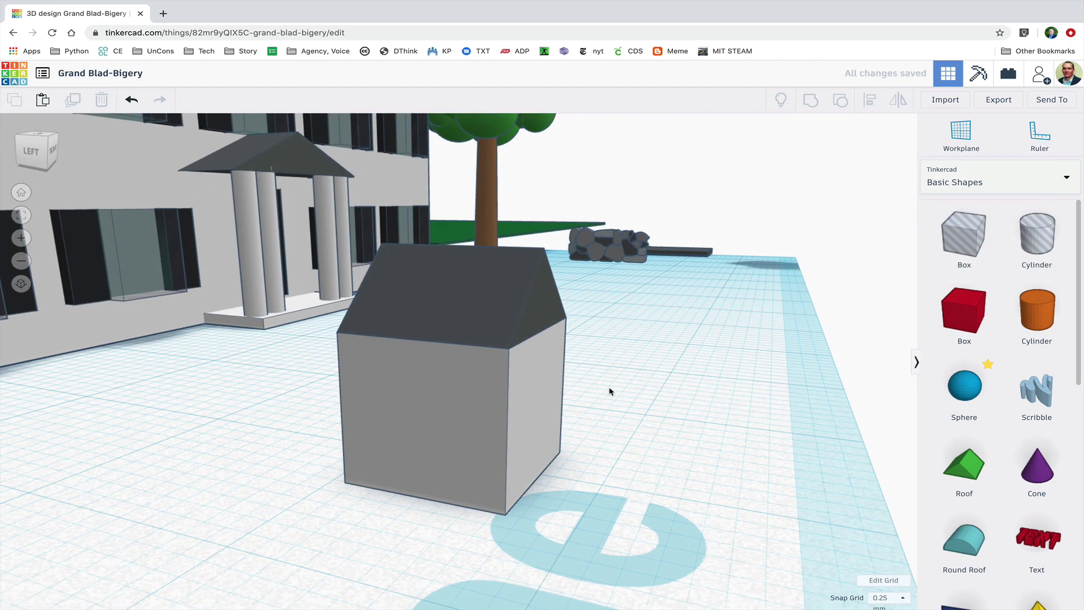
# Stretch the small building's box and roof together into a longer shape
pyautogui.scroll(-5, 610, 390)
pyautogui.click(468, 388)
pyautogui.moveTo(438, 387); pyautogui.dragTo(405, 383)
pyautogui.press('super+z')
pyautogui.click(439, 334)
pyautogui.keyDown('shift'); pyautogui.click(451, 378); pyautogui.keyUp('shift')
pyautogui.click(544, 368)
# Duplicate the white wall box and move the copy lengthwise so it extends past the small building's end wall
pyautogui.click(456, 391)
pyautogui.hotkey('ctrl', 'd')
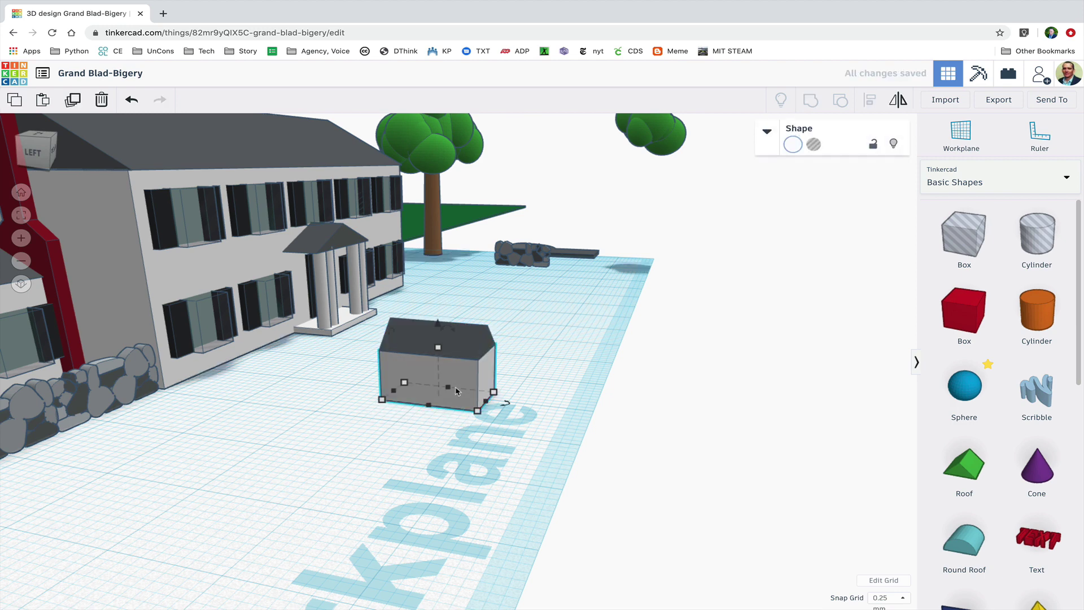
pyautogui.press('Right')
pyautogui.press('Right')
pyautogui.press('Right')
pyautogui.press('Right')
pyautogui.press('Right')
pyautogui.press('Right')
pyautogui.press('Right')
pyautogui.press('Right')
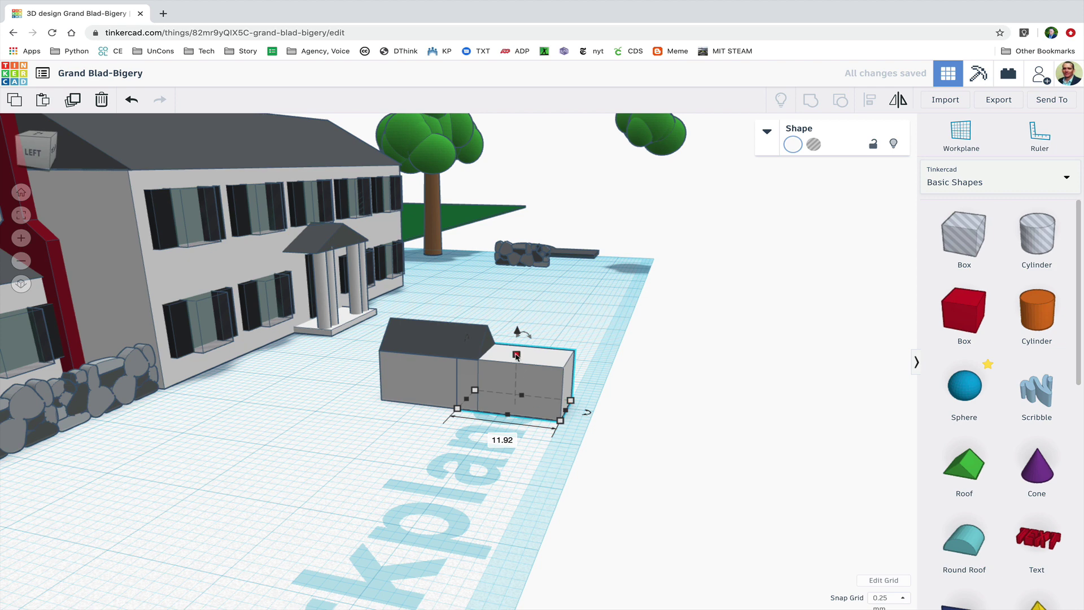
# Scale the duplicate box down proportionally to about 4.75 mm high and raise it slightly above the workplane
pyautogui.keyDown('shift'); pyautogui.moveTo(516, 355); pyautogui.dragTo(514, 373); pyautogui.keyUp('shift')
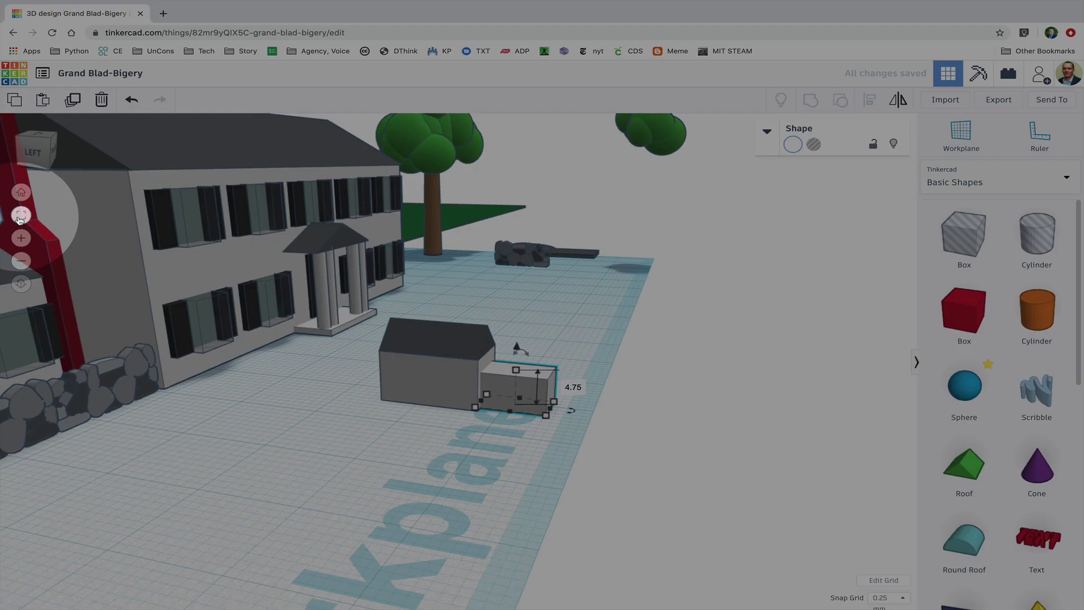
pyautogui.click(21, 215)
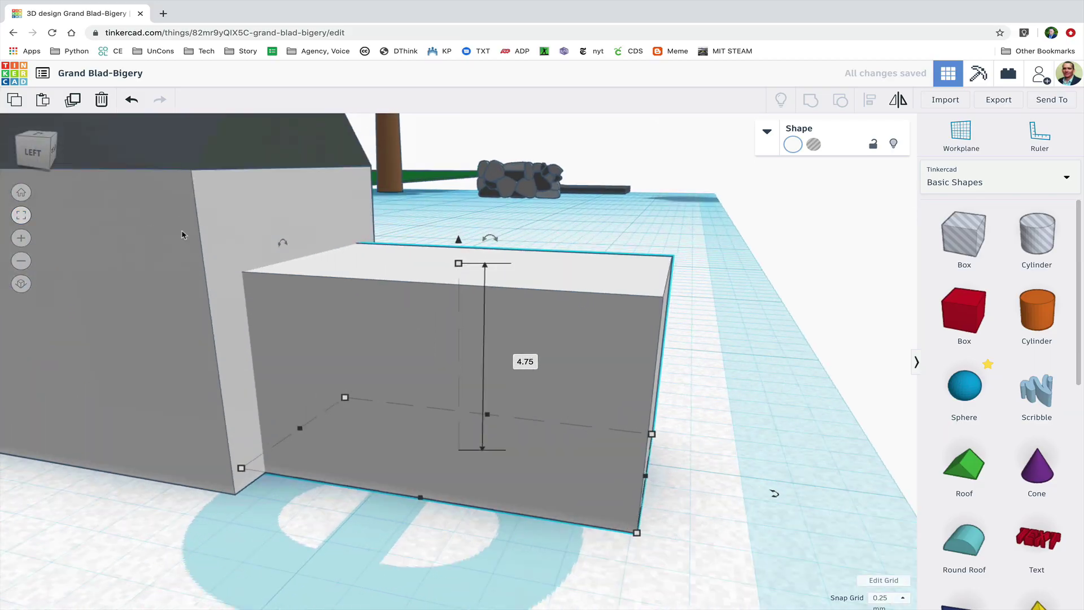
pyautogui.moveTo(461, 245); pyautogui.dragTo(458, 159)
pyautogui.moveTo(512, 328); pyautogui.dragTo(553, 334, button='right')
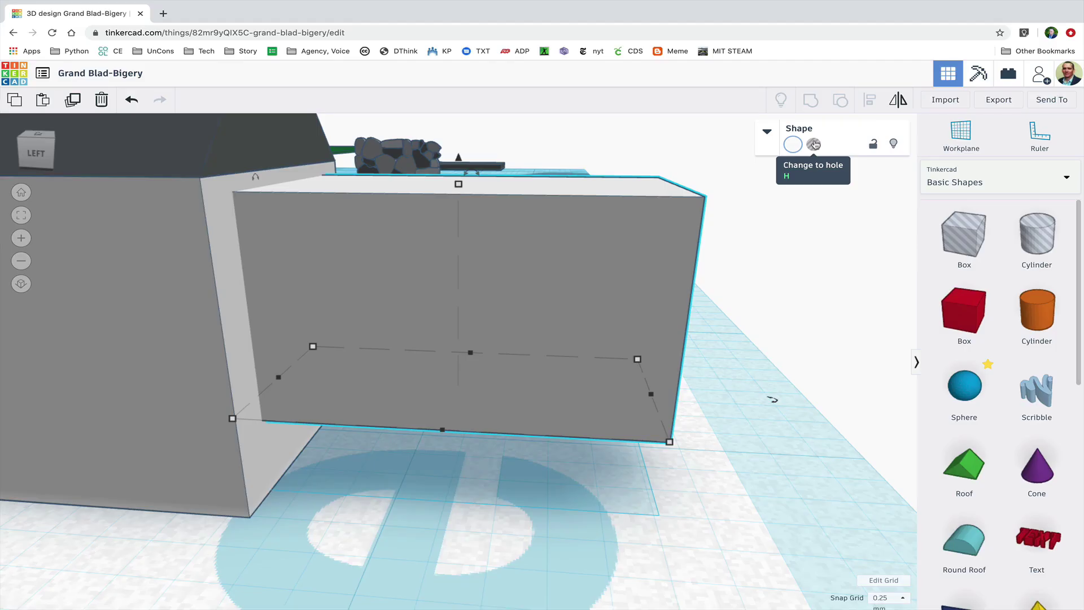
# Convert the raised duplicate box into a hole
pyautogui.click(813, 144)
pyautogui.moveTo(392, 332); pyautogui.dragTo(447, 333, button='right')
pyautogui.scroll(-5, 449, 335)
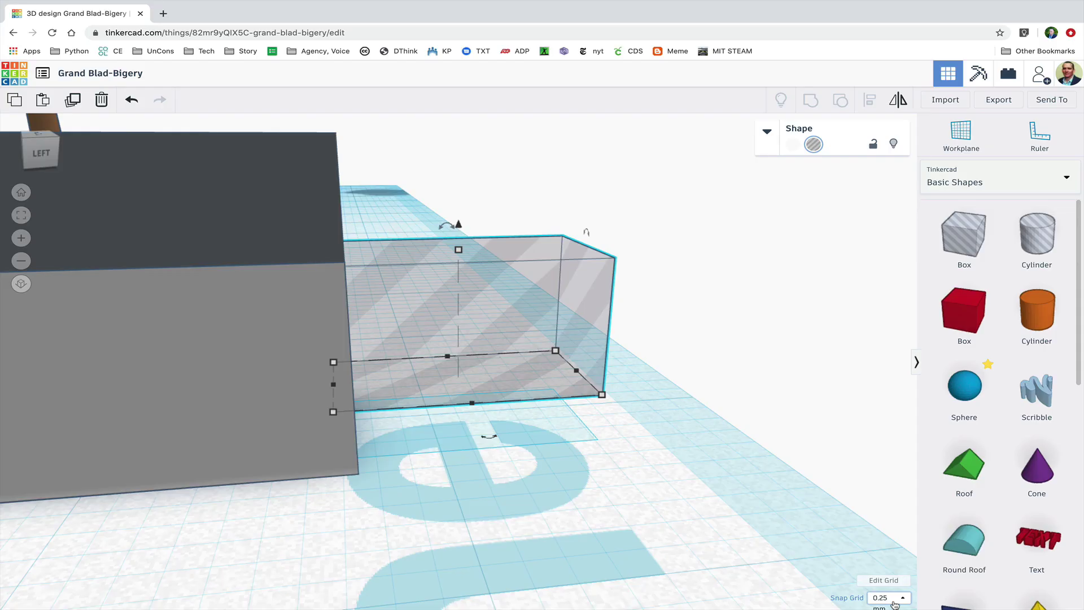
# Nudge the hole box lengthwise so that one end sinks into the small building's end wall
pyautogui.press('Right')
pyautogui.press('Right')
pyautogui.press('Right')
pyautogui.press('Right')
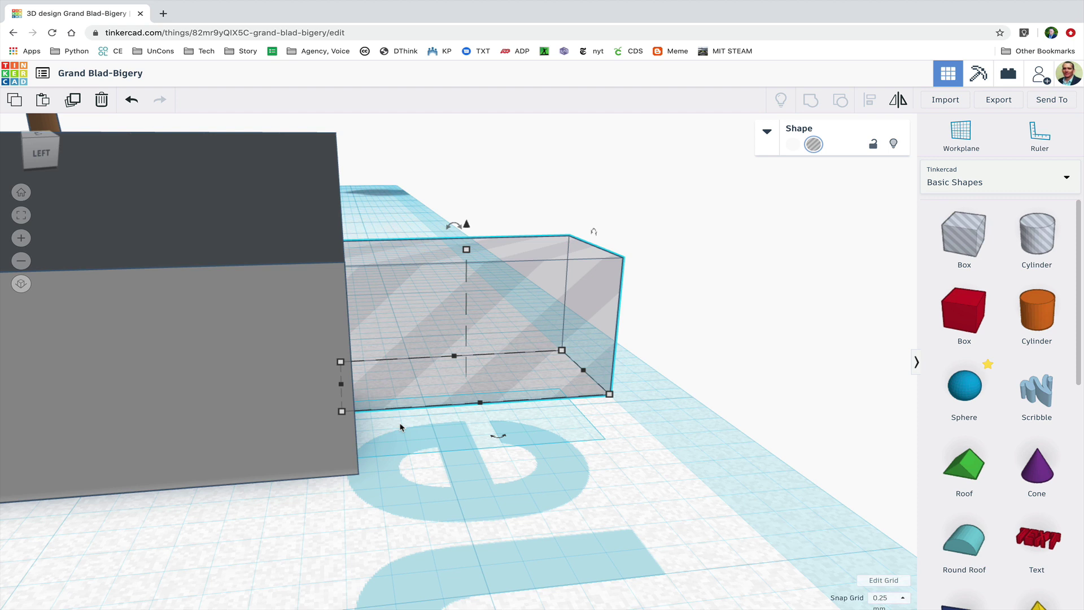
pyautogui.press('Left')
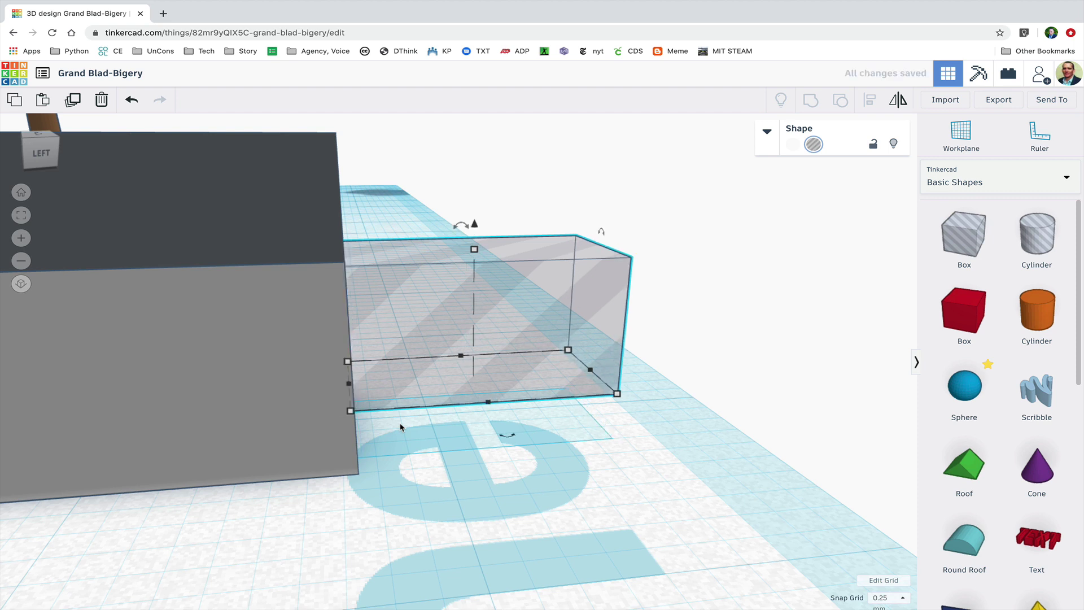
pyautogui.moveTo(403, 433); pyautogui.dragTo(453, 468, button='right')
pyautogui.press('Left')
pyautogui.press('Left')
pyautogui.press('Left')
pyautogui.press('Left')
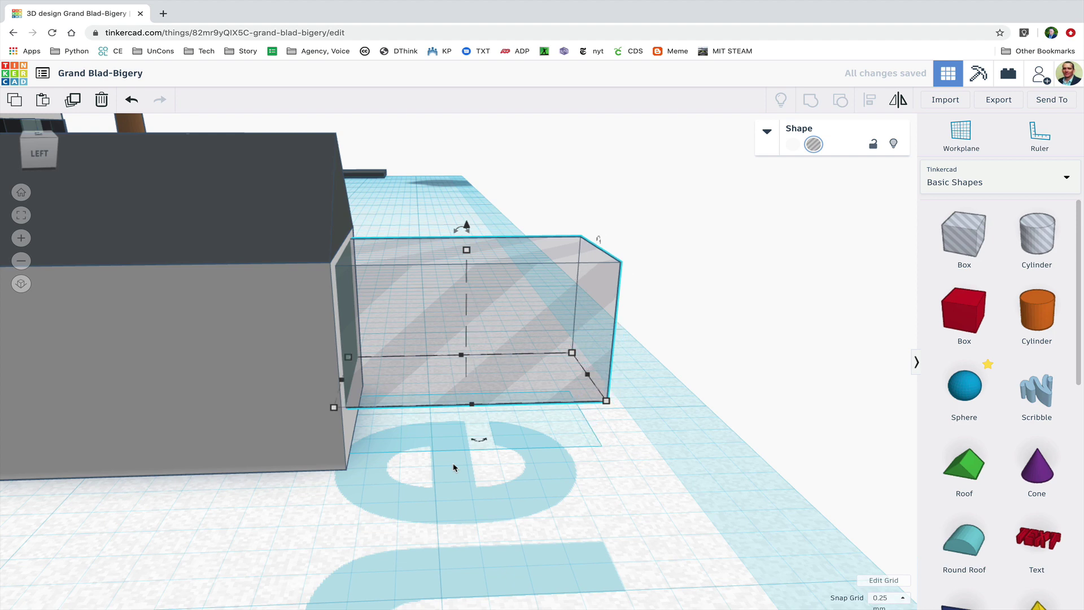
pyautogui.press('Left')
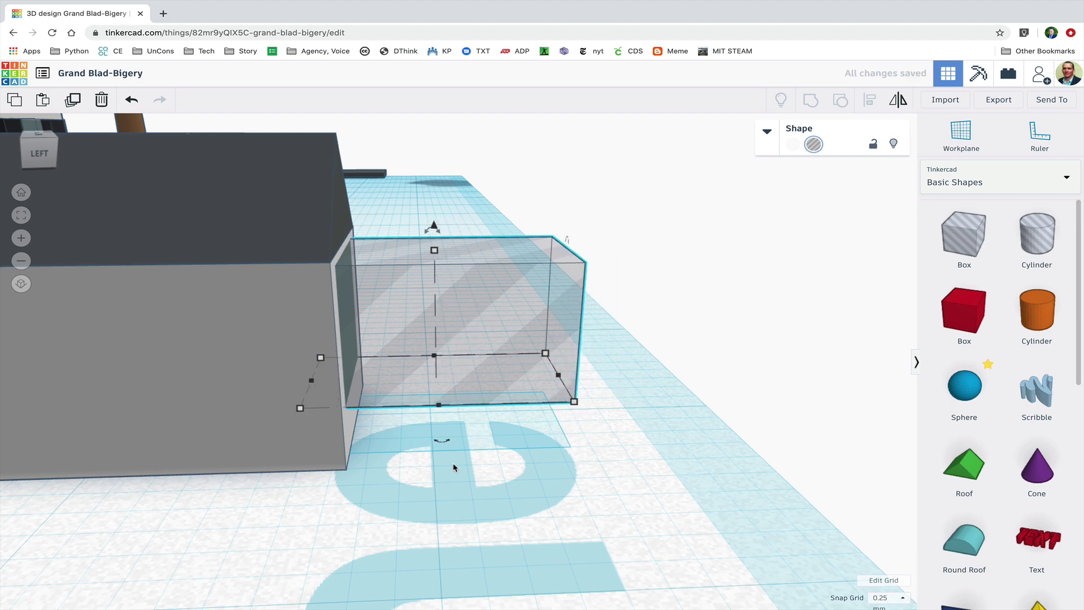
# Shorten the hole box so it sticks out only a little from the end wall
pyautogui.scroll(-10, 453, 467)
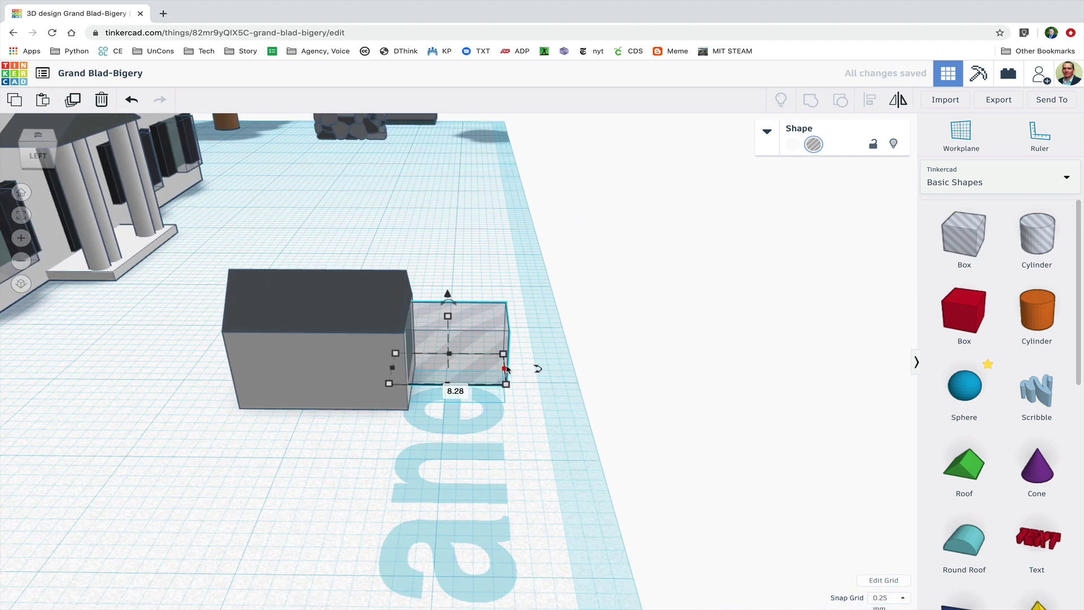
pyautogui.moveTo(439, 365); pyautogui.dragTo(435, 365)
pyautogui.scroll(-10, 450, 350)
# Select the small building together with its hole box and lift them about 30.25 mm above the workplane
pyautogui.moveTo(510, 313); pyautogui.dragTo(396, 386)
pyautogui.moveTo(412, 310); pyautogui.dragTo(423, 154)
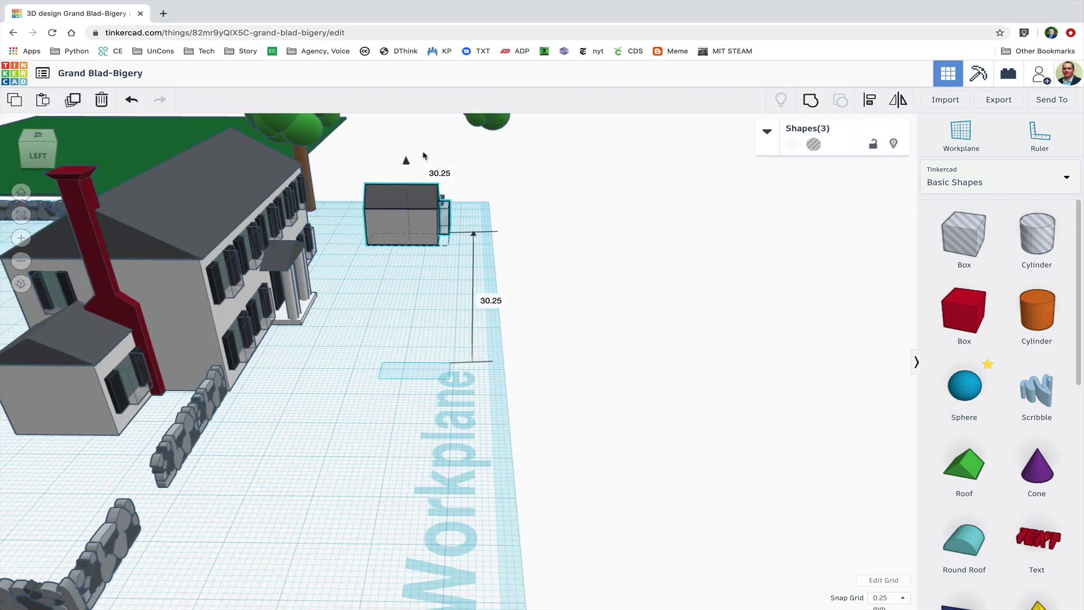
# Move the raised dormer assembly about 38 mm toward the house and 27.5 mm along it, seating it in the main roof's front slope
pyautogui.moveTo(385, 213); pyautogui.dragTo(232, 181)
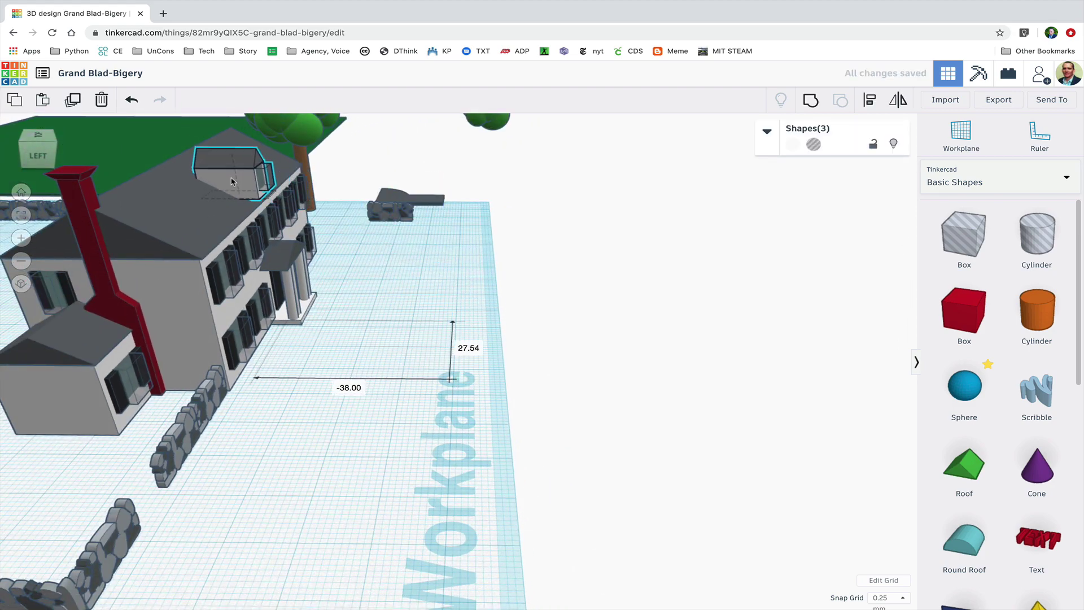
pyautogui.click(22, 214)
pyautogui.scroll(-6, 237, 230)
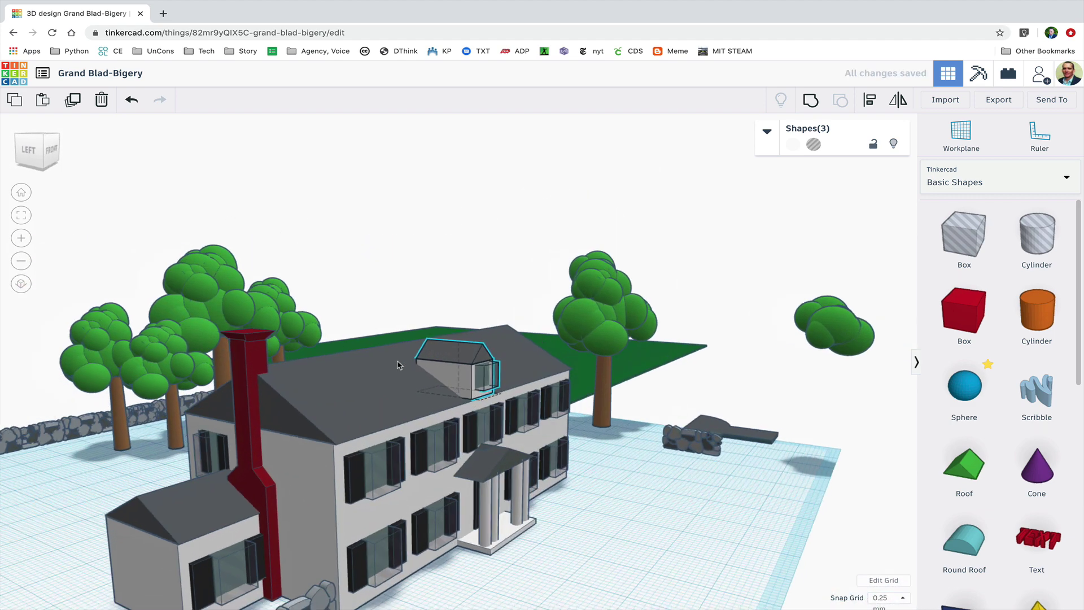
pyautogui.scroll(5, 608, 368)
pyautogui.press('Left')
pyautogui.press('Left')
pyautogui.press('Left')
pyautogui.press('Left')
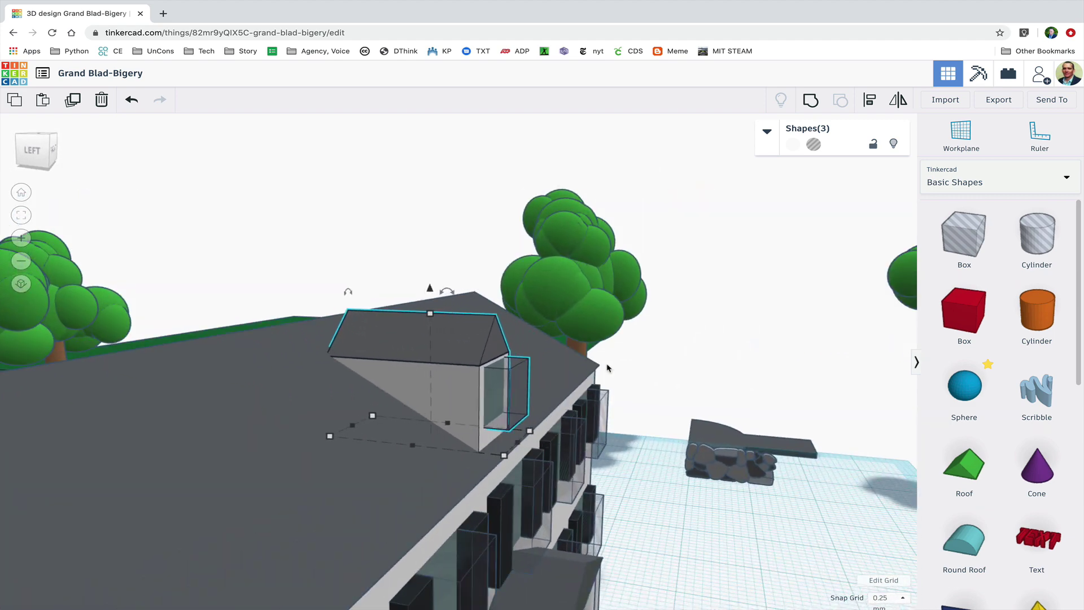
# Reduce the dormer assembly's height slightly and stretch its back end deeper into the main roof
pyautogui.moveTo(425, 317); pyautogui.dragTo(425, 332)
pyautogui.moveTo(423, 333); pyautogui.dragTo(647, 376, button='right')
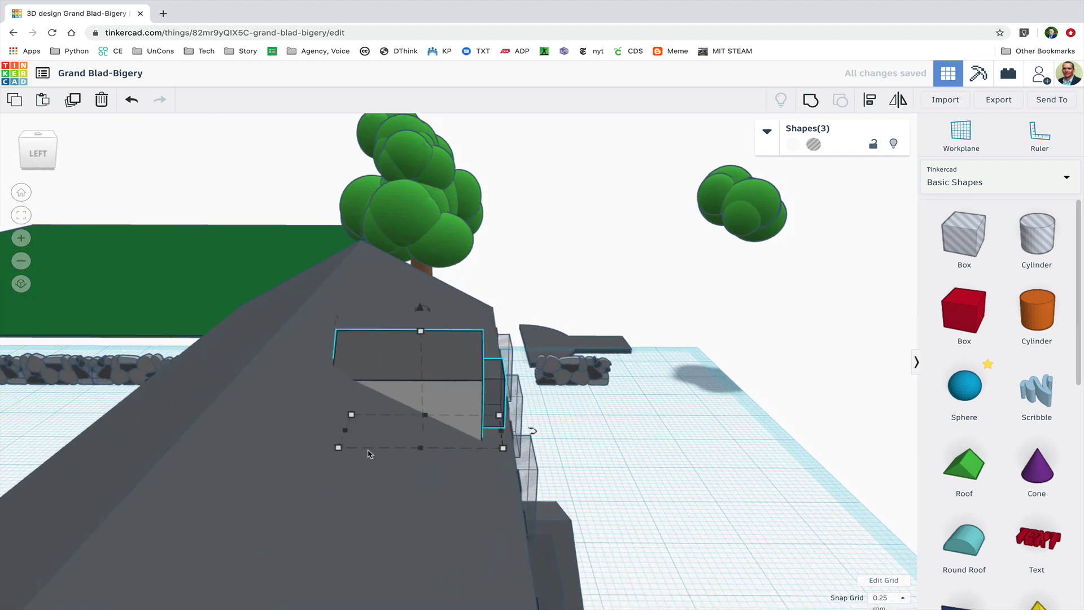
pyautogui.moveTo(346, 433); pyautogui.dragTo(293, 433)
# Group the dormer's box, roof and hole to cut the window opening, and show the group in Multicolor
pyautogui.moveTo(438, 438); pyautogui.dragTo(274, 437, button='right')
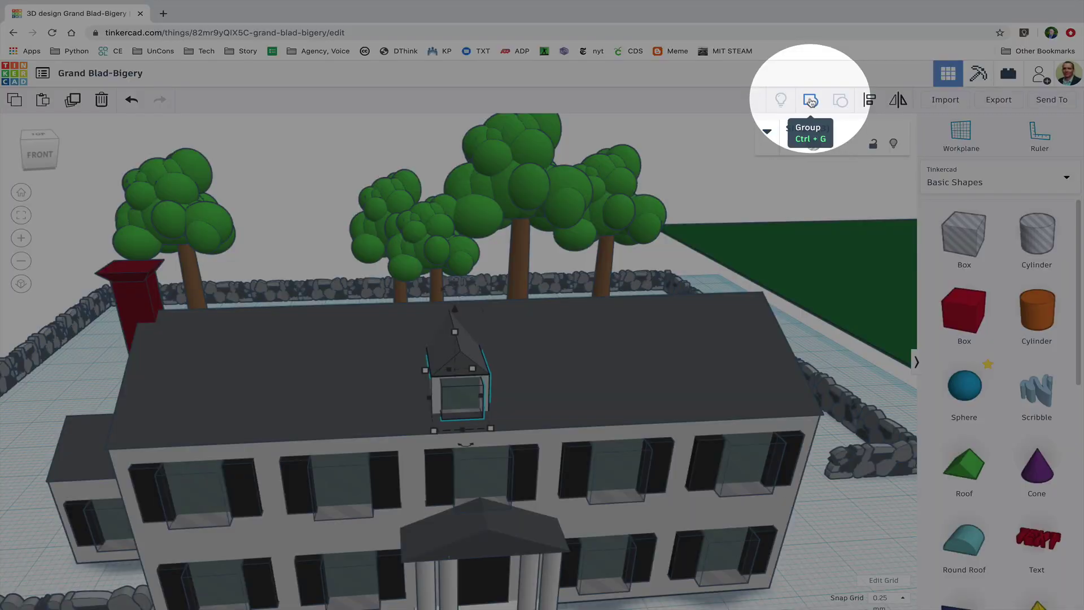
pyautogui.click(811, 102)
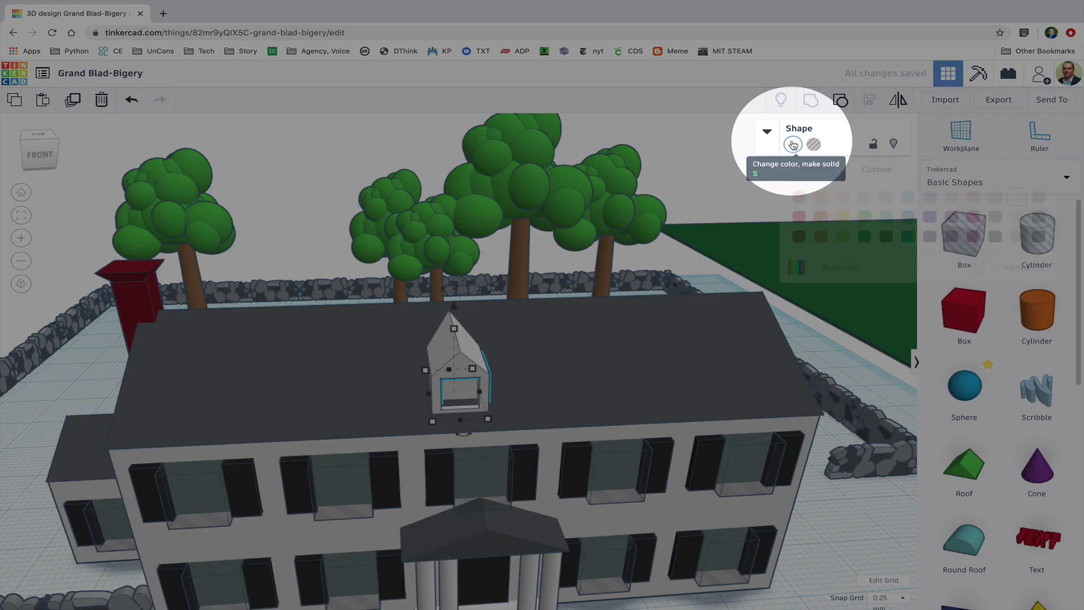
pyautogui.click(793, 145)
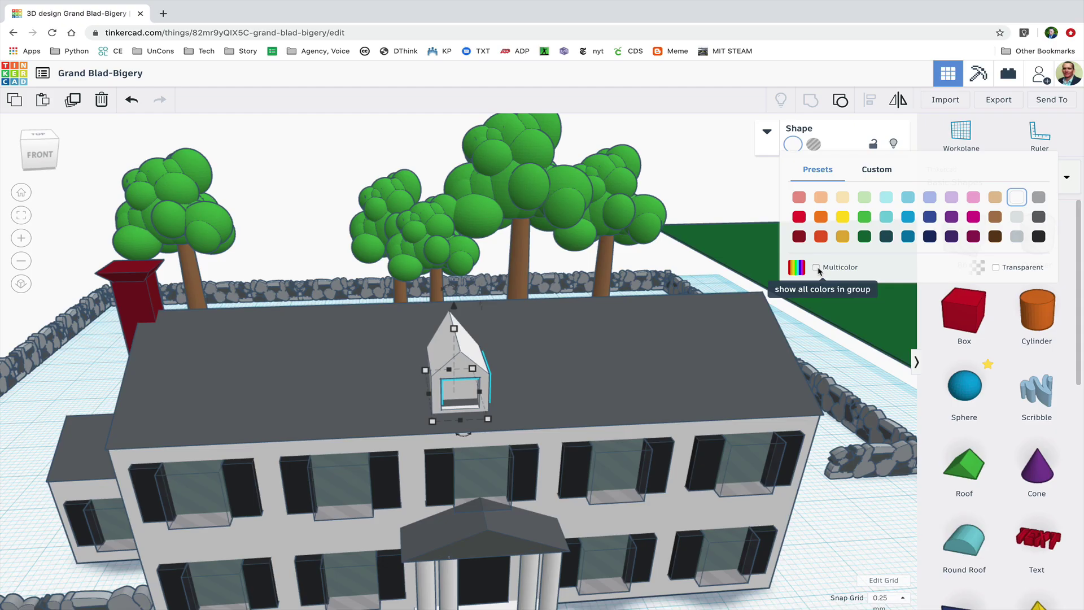
pyautogui.click(816, 267)
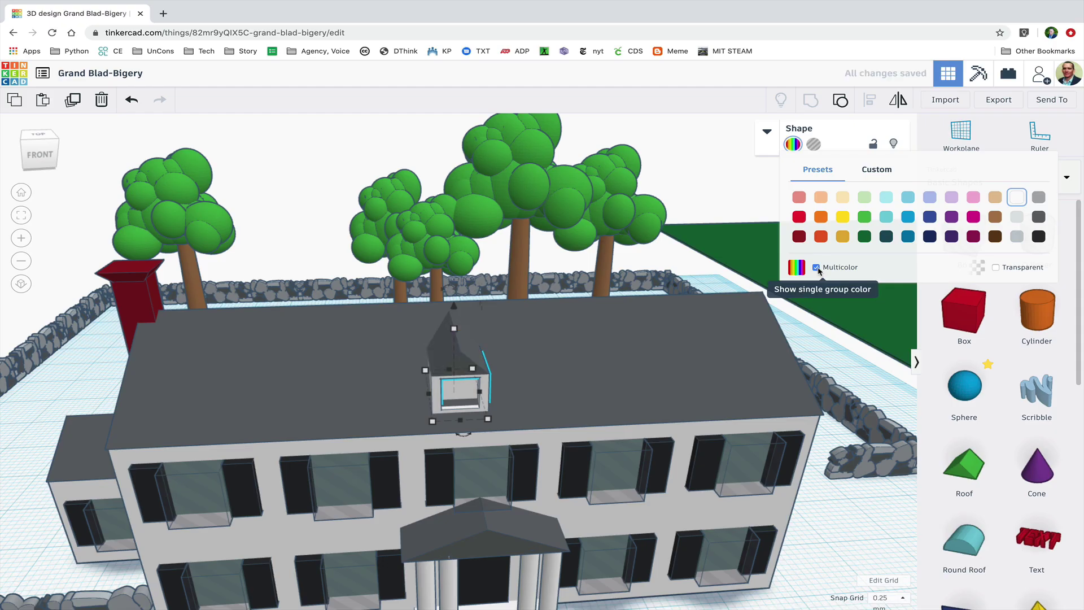
# Align the dormer to the centre of the main house lengthwise
pyautogui.moveTo(504, 314); pyautogui.dragTo(477, 370, button='right')
pyautogui.scroll(-3, 477, 370)
pyautogui.keyDown('shift'); pyautogui.click(553, 367); pyautogui.keyUp('shift')
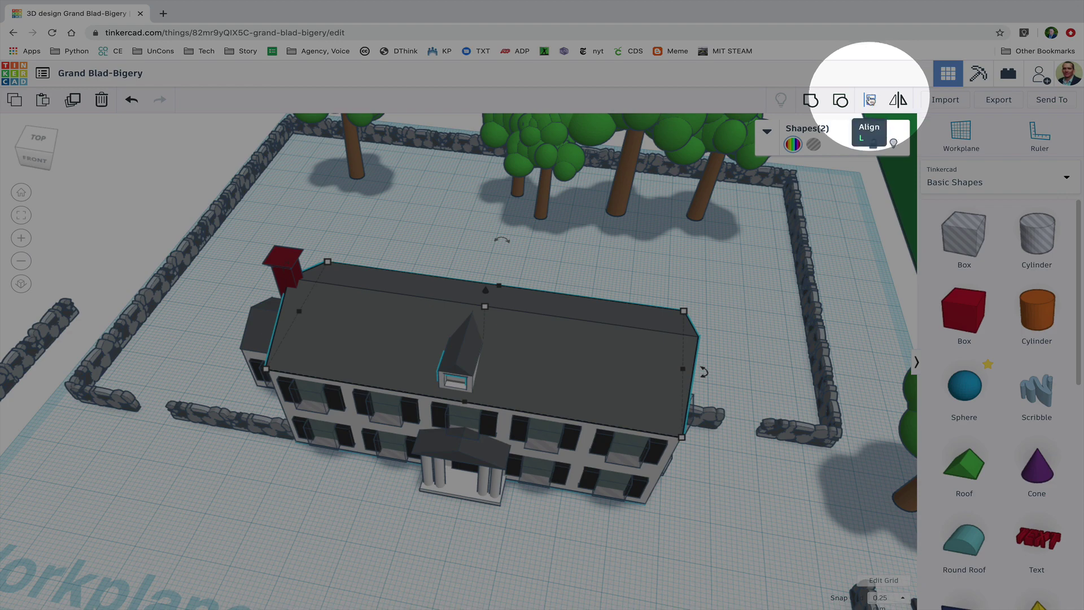
pyautogui.click(870, 100)
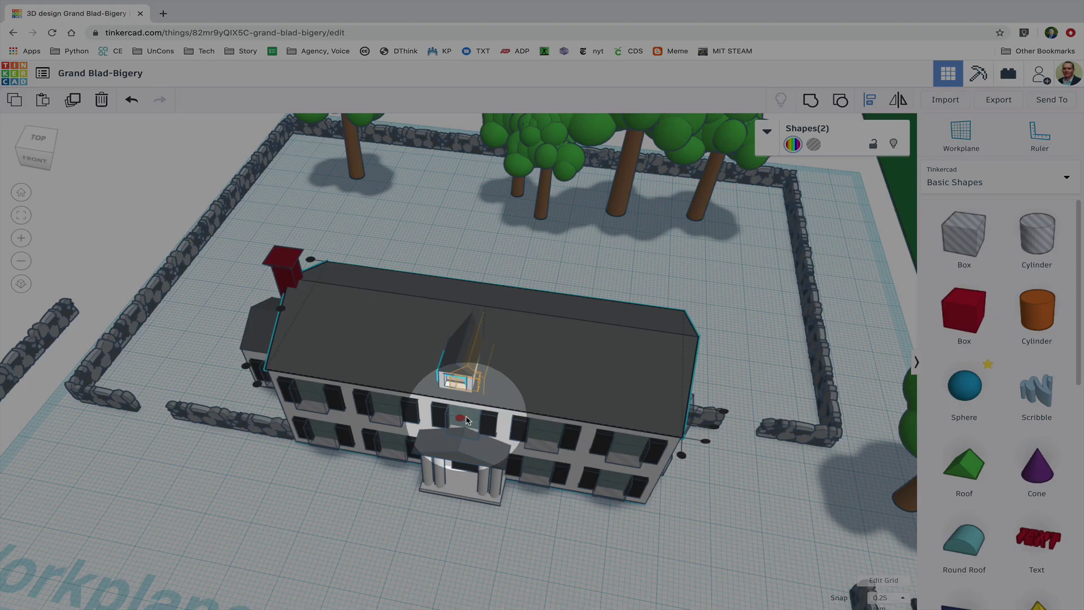
pyautogui.click(459, 421)
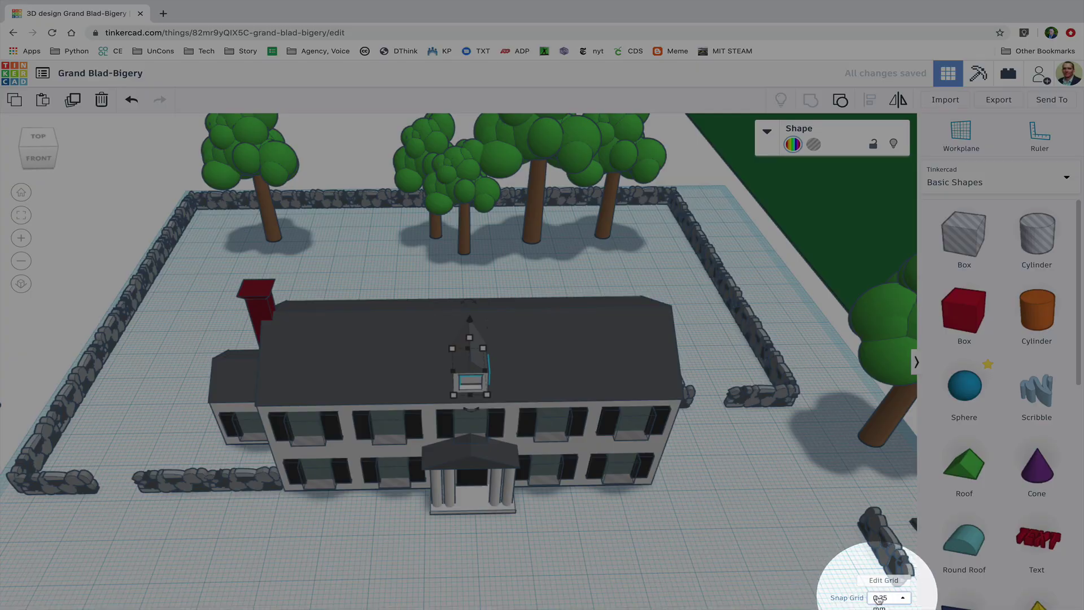
# Set the snap grid to 5.0 mm, duplicate the dormer and shift the copy 20 mm toward the end away from the chimney
pyautogui.click(879, 599)
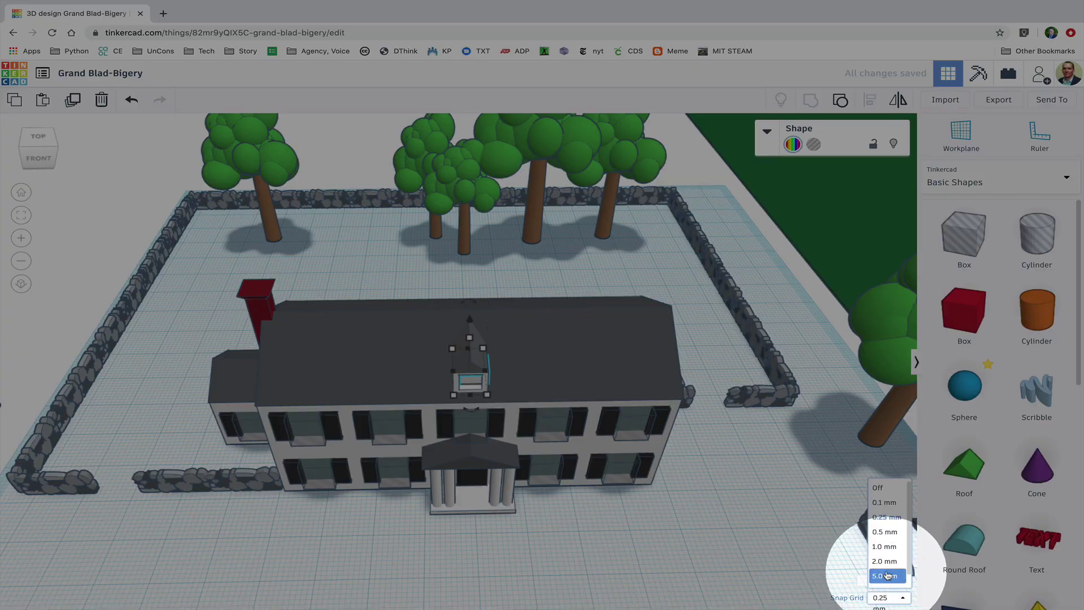
pyautogui.click(884, 576)
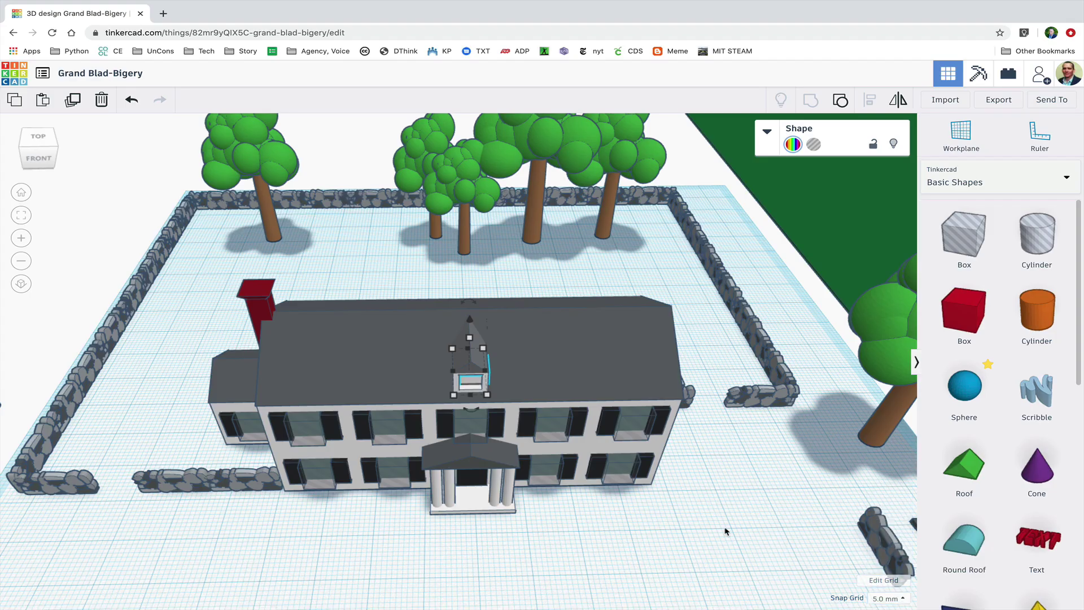
pyautogui.hotkey('ctrl', 'd')
pyautogui.press('Right')
pyautogui.press('Right')
pyautogui.press('Right')
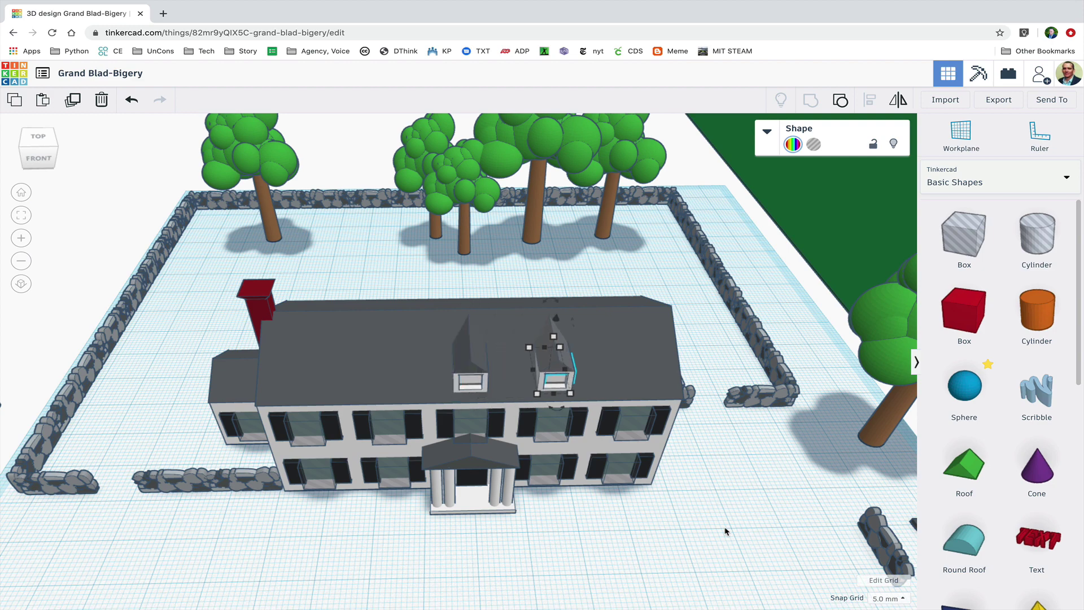
pyautogui.press('Right')
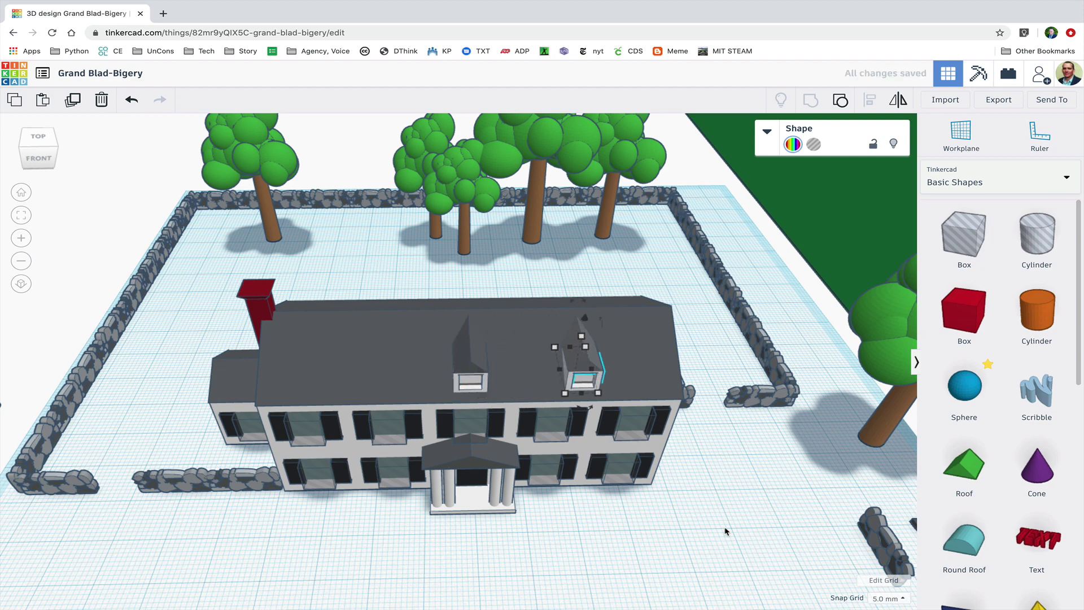
# Duplicate the middle dormer and shift the copy the same distance toward the chimney end of the roof
pyautogui.click(466, 361)
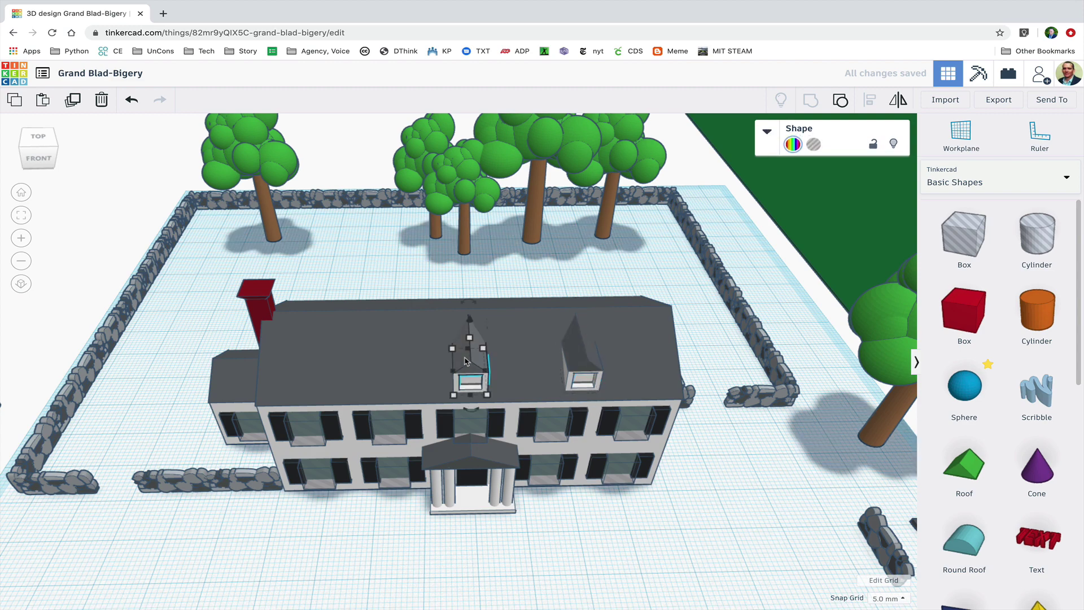
pyautogui.press('Left')
pyautogui.press('Left')
pyautogui.press('Left')
pyautogui.press('Left')
pyautogui.press('Left')
pyautogui.press('Left')
pyautogui.press('Left')
pyautogui.press('Left')
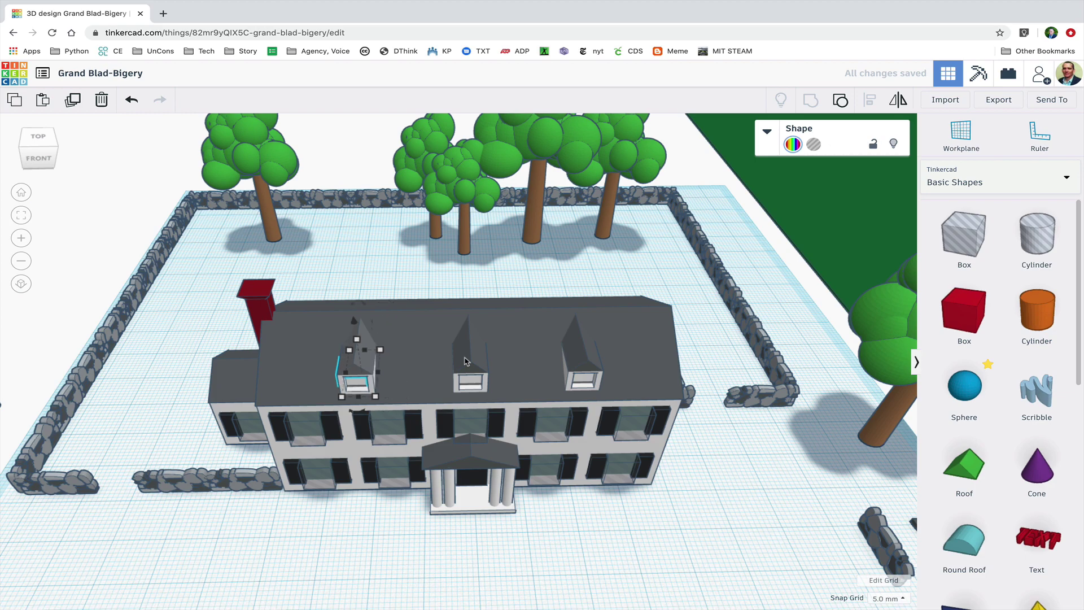
# Select all three front dormers together and duplicate them
pyautogui.moveTo(537, 462); pyautogui.dragTo(764, 443, button='right')
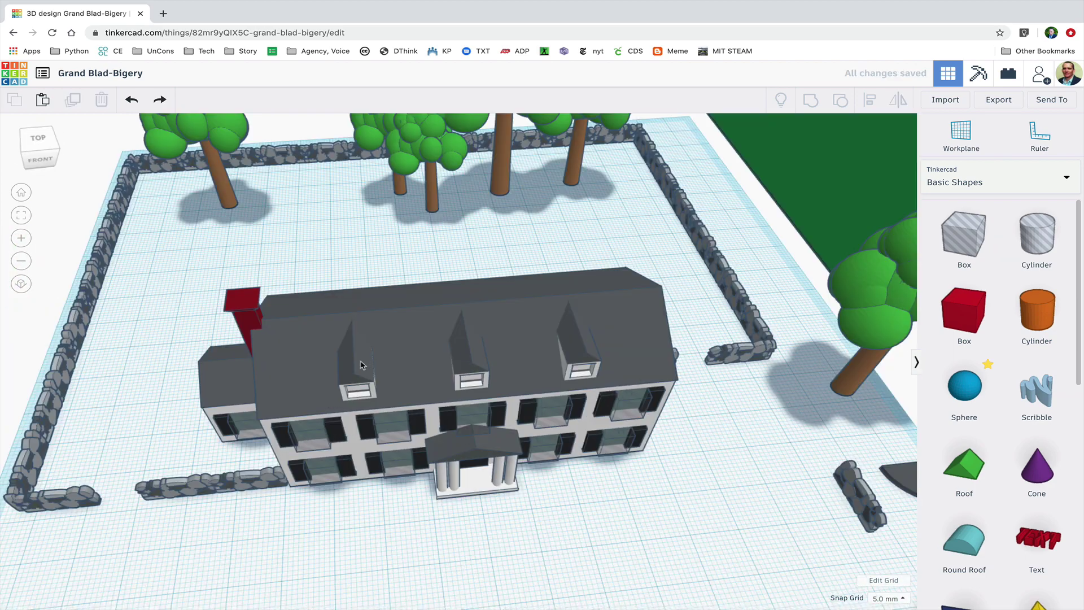
pyautogui.click(362, 366)
pyautogui.keyDown('shift'); pyautogui.click(480, 370); pyautogui.keyUp('shift')
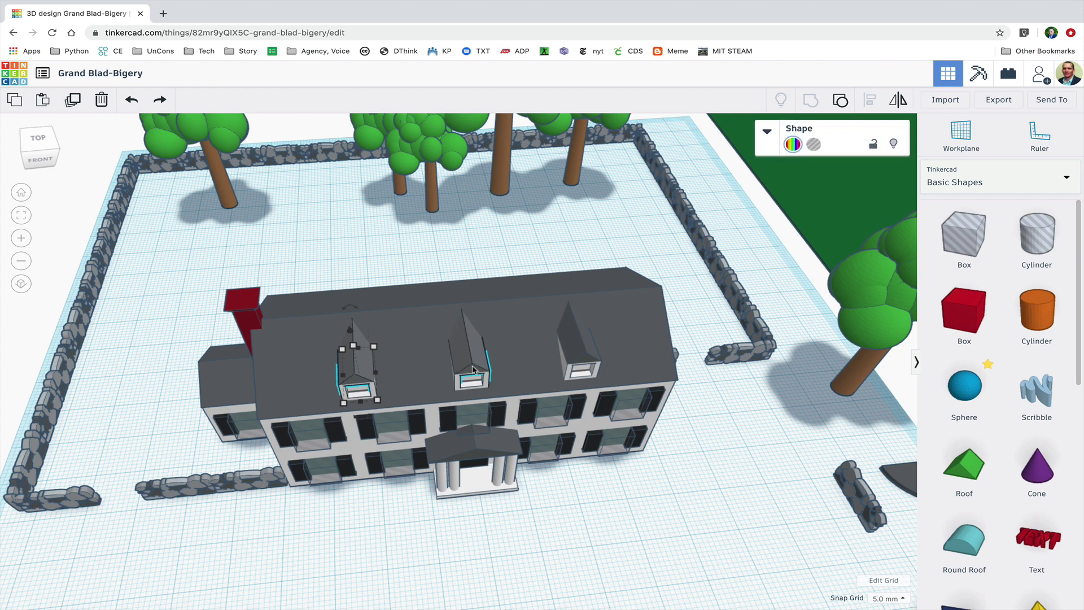
pyautogui.keyDown('shift'); pyautogui.click(580, 362); pyautogui.keyUp('shift')
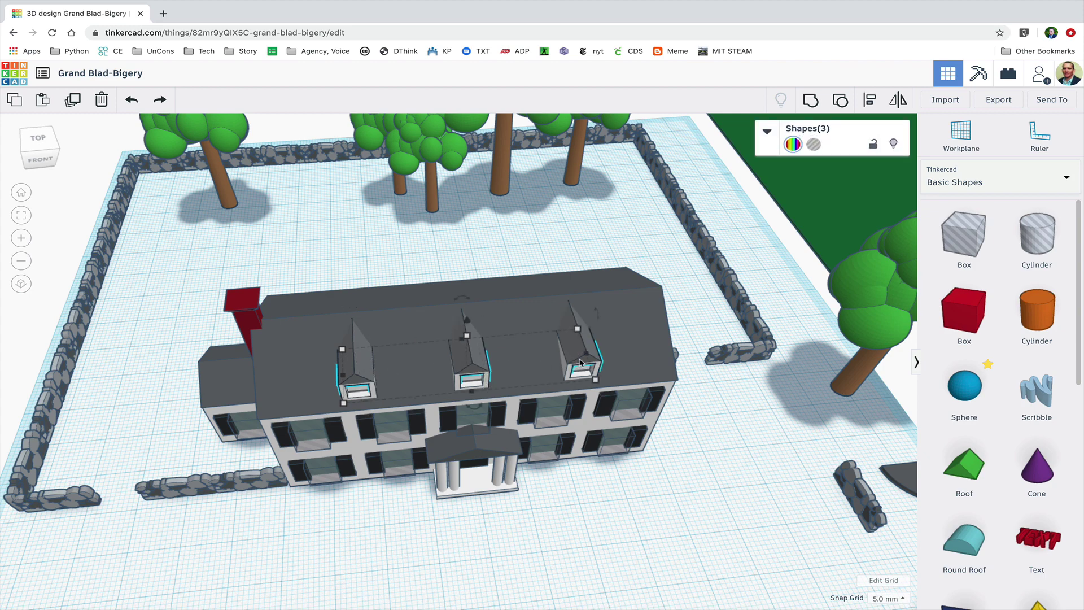
pyautogui.click(73, 101)
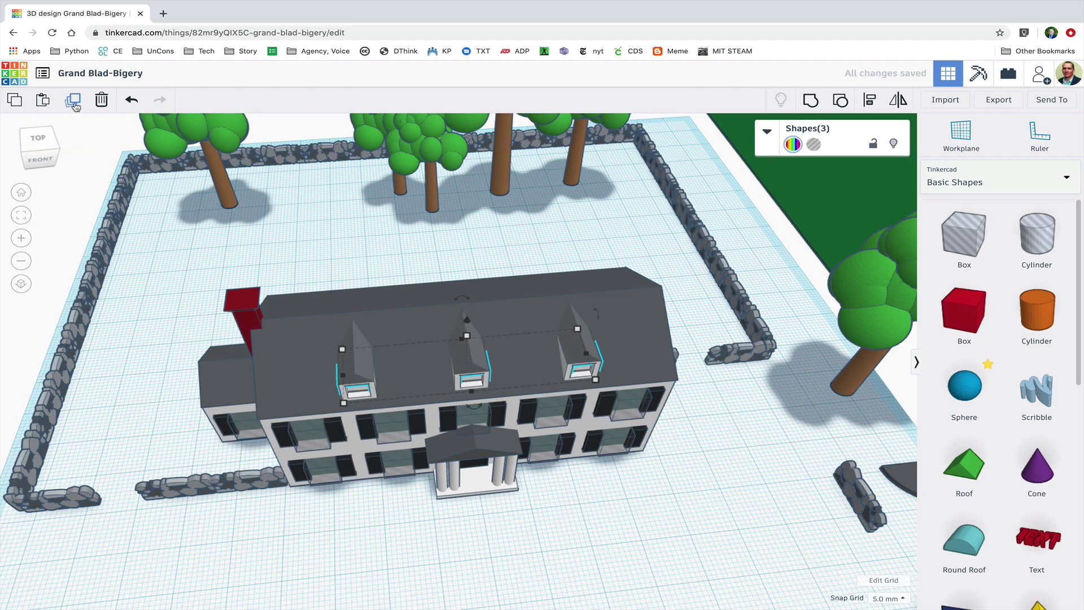
# Move the three duplicated dormers 20 mm across the ridge onto the rear slope of the roof
pyautogui.moveTo(266, 285); pyautogui.dragTo(522, 332, button='right')
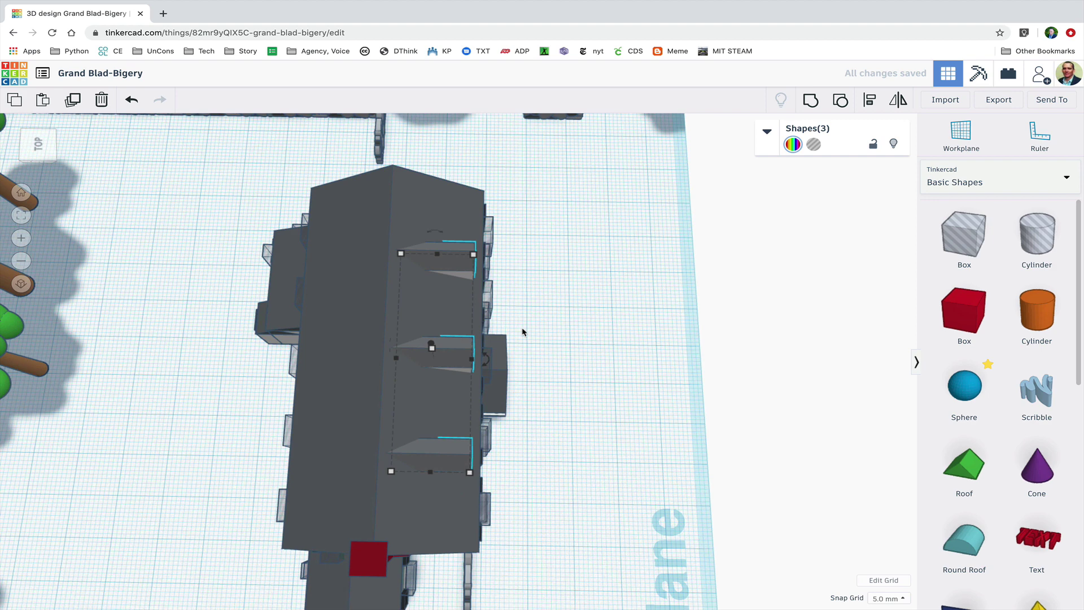
pyautogui.press('Left')
pyautogui.press('Left')
pyautogui.press('Left')
pyautogui.press('Left')
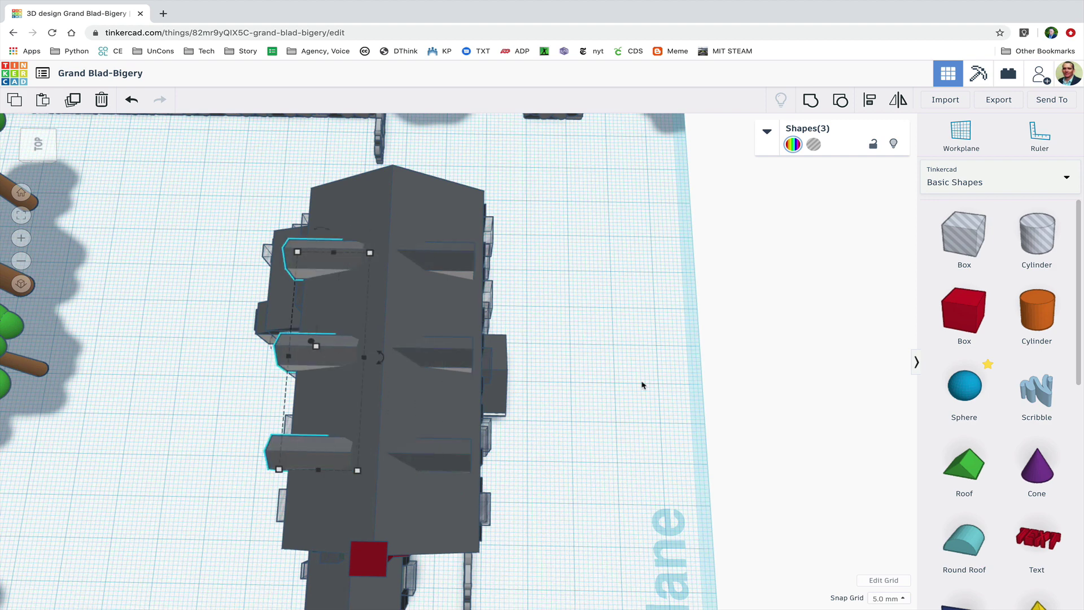
# Set the snap grid to 0.25 mm and mirror the three rear dormers across the house's width so their windows face outward
pyautogui.click(874, 600)
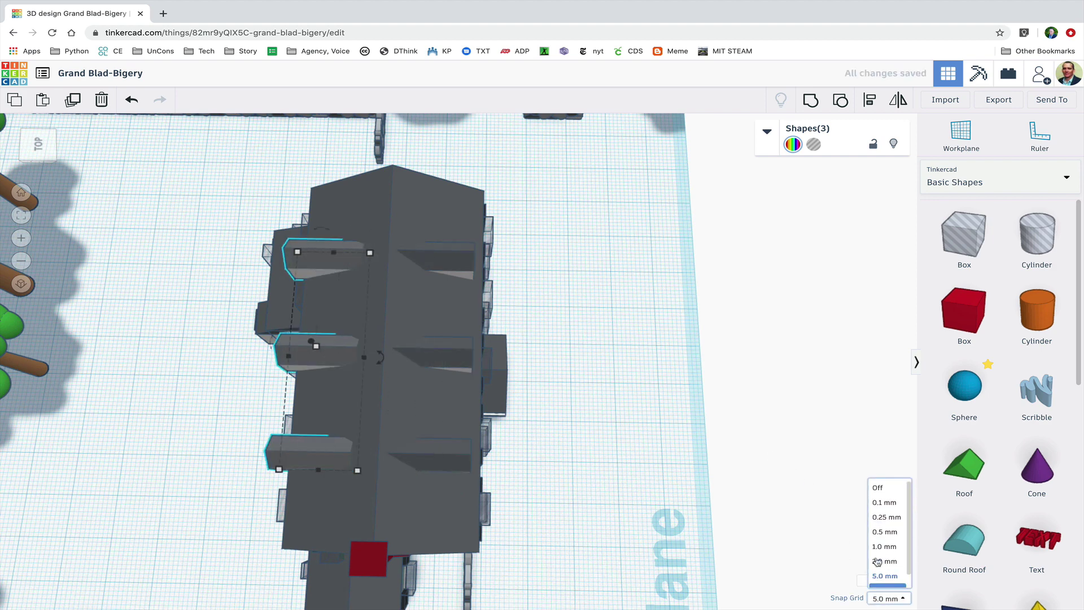
pyautogui.click(882, 517)
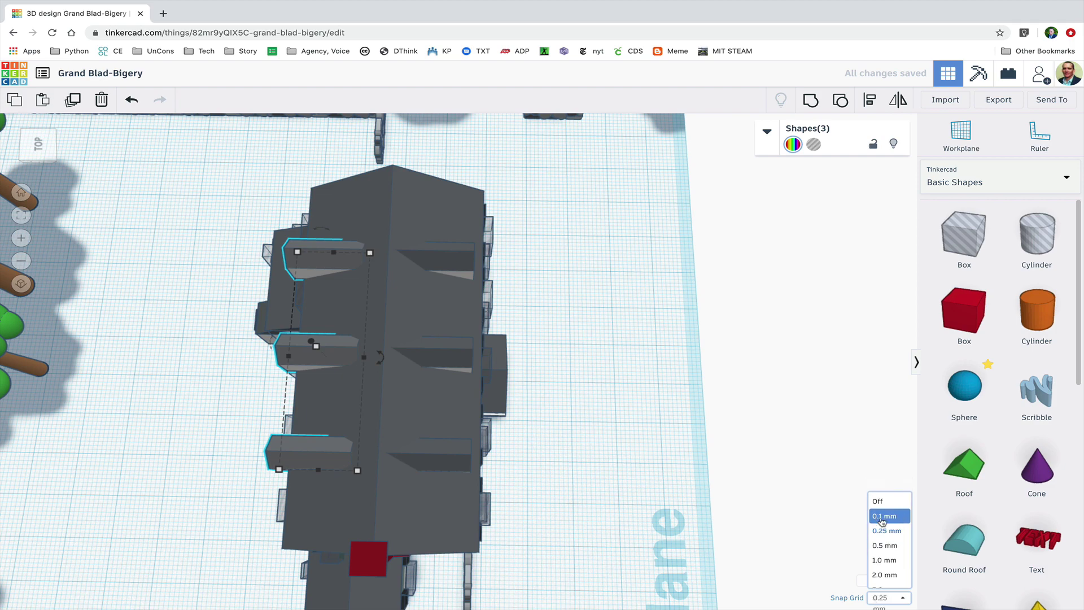
pyautogui.moveTo(466, 417); pyautogui.dragTo(333, 506, button='right')
pyautogui.moveTo(359, 518); pyautogui.dragTo(367, 522)
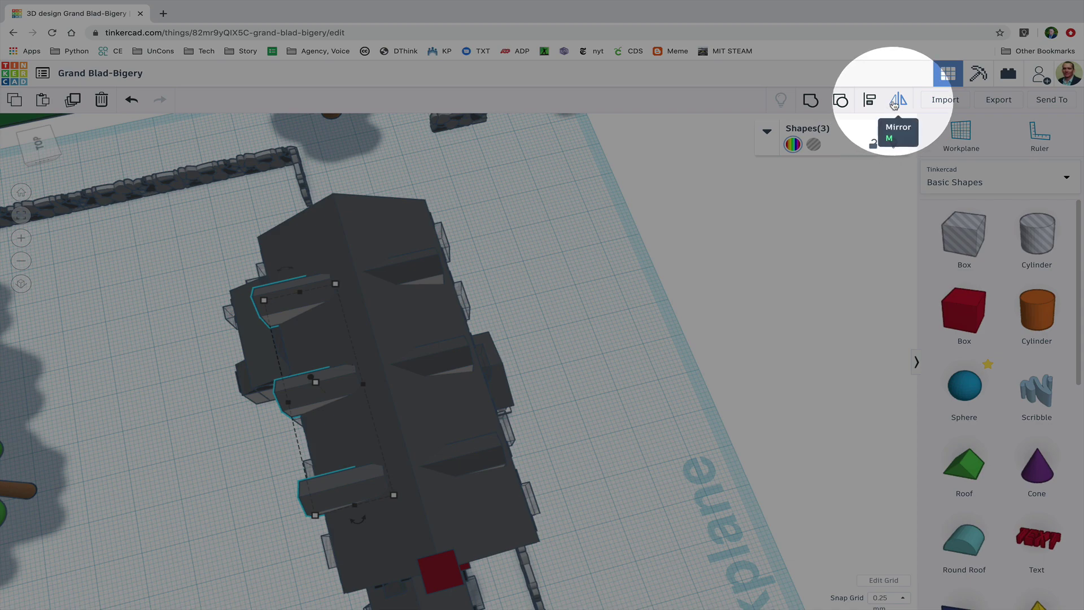
pyautogui.click(894, 103)
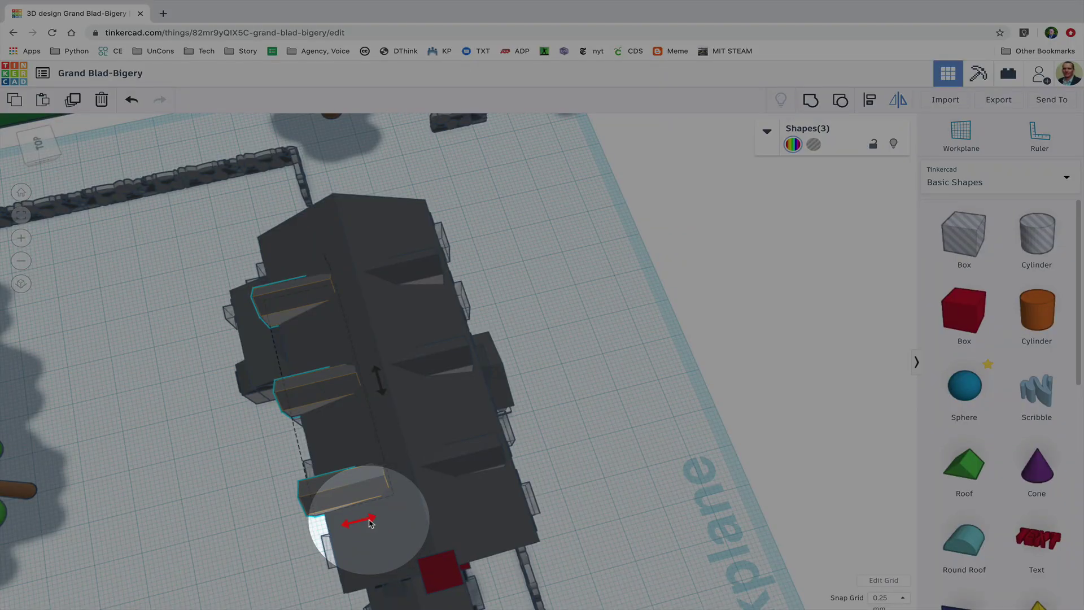
pyautogui.click(371, 523)
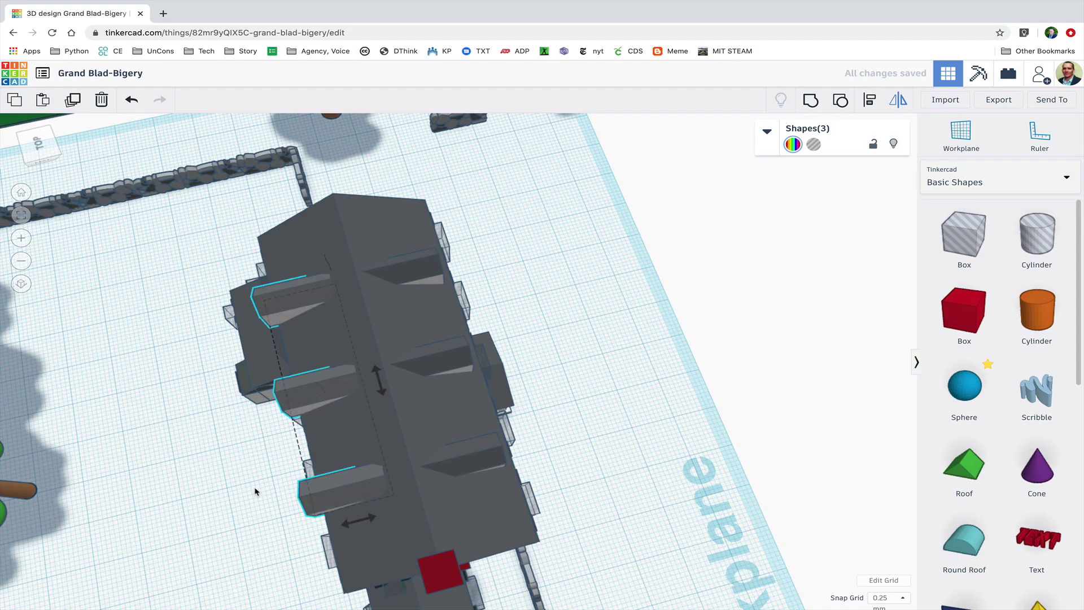
# Nudge the three rear dormers in 0.25 mm steps toward the ridge so they sink into the rear roof slope
pyautogui.scroll(1, 332, 453)
pyautogui.moveTo(332, 453); pyautogui.dragTo(716, 400, button='right')
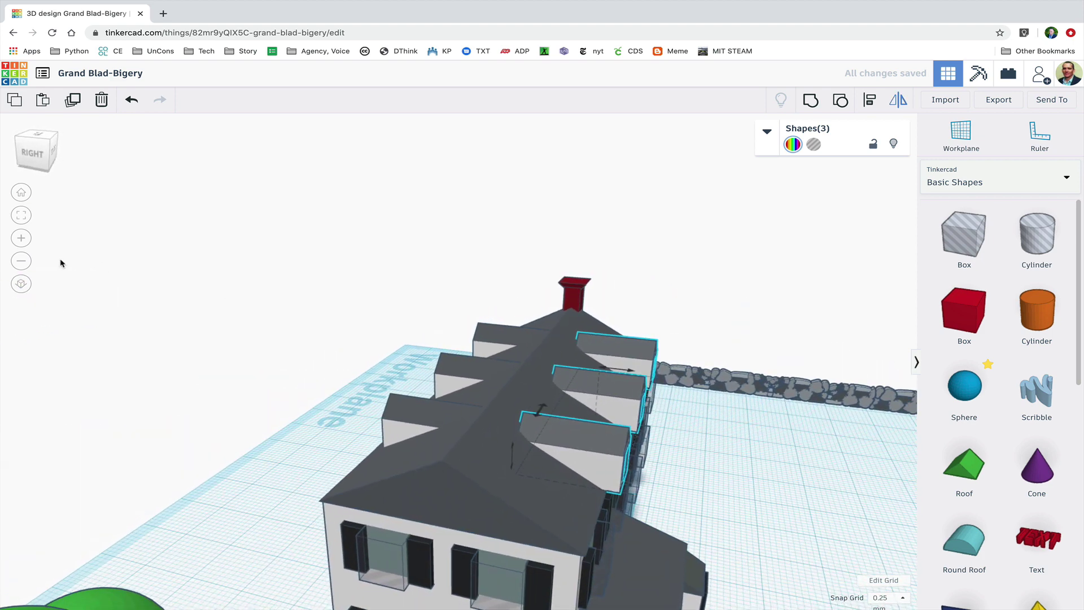
pyautogui.click(24, 217)
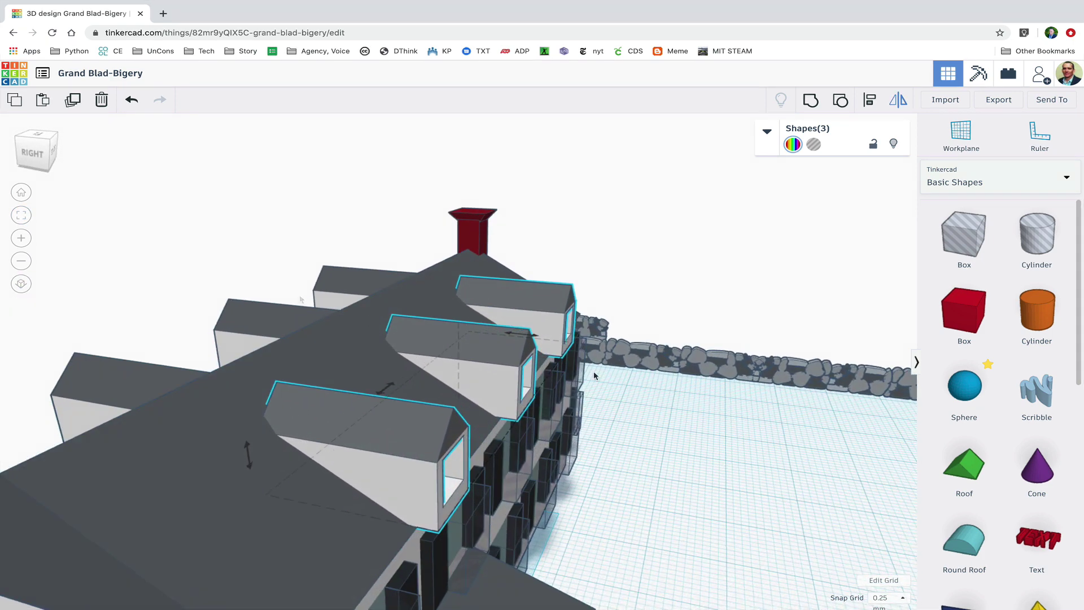
pyautogui.press('Left')
pyautogui.press('Left')
pyautogui.press('Left')
pyautogui.press('Left')
pyautogui.press('Left')
pyautogui.press('Left')
pyautogui.press('Left')
pyautogui.press('Left')
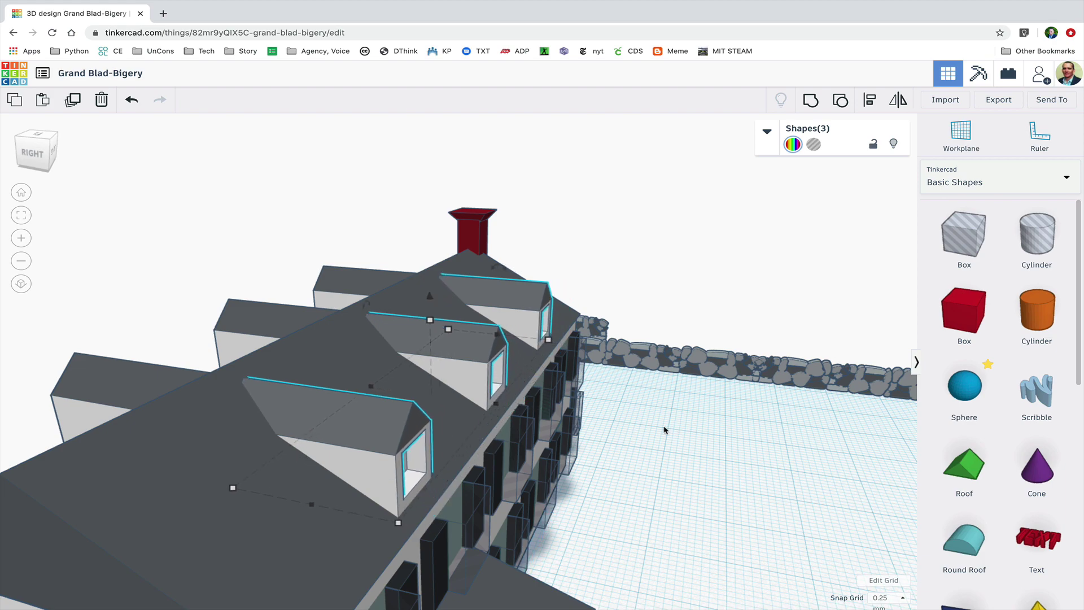